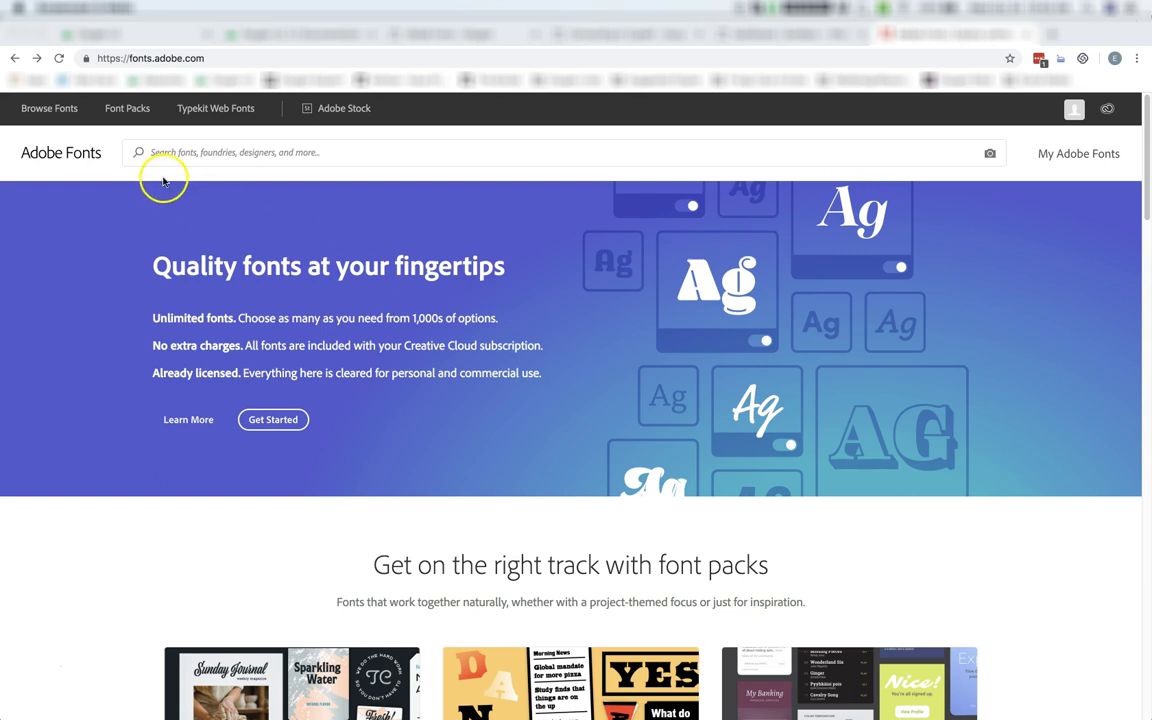
- Browse the Adobe Fonts library filtered to the Decorative classification and find the Rosewood font
{"action": "left_click", "coordinate": [55, 112]}
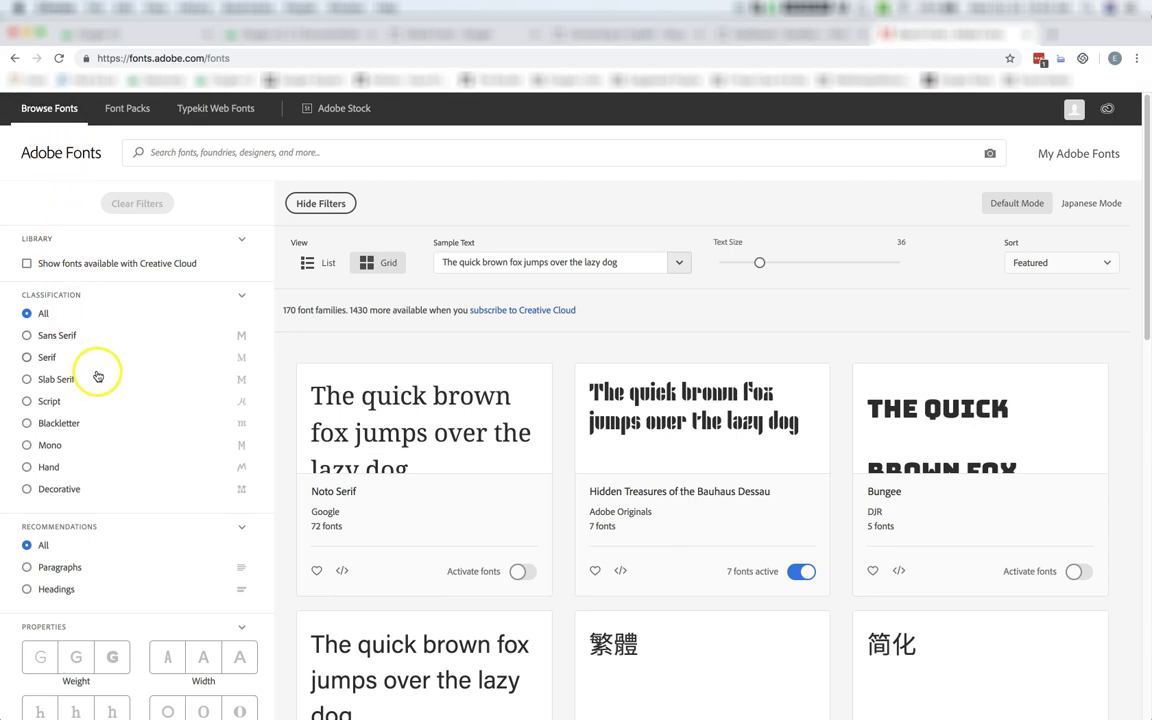
{"action": "left_click", "coordinate": [26, 489]}
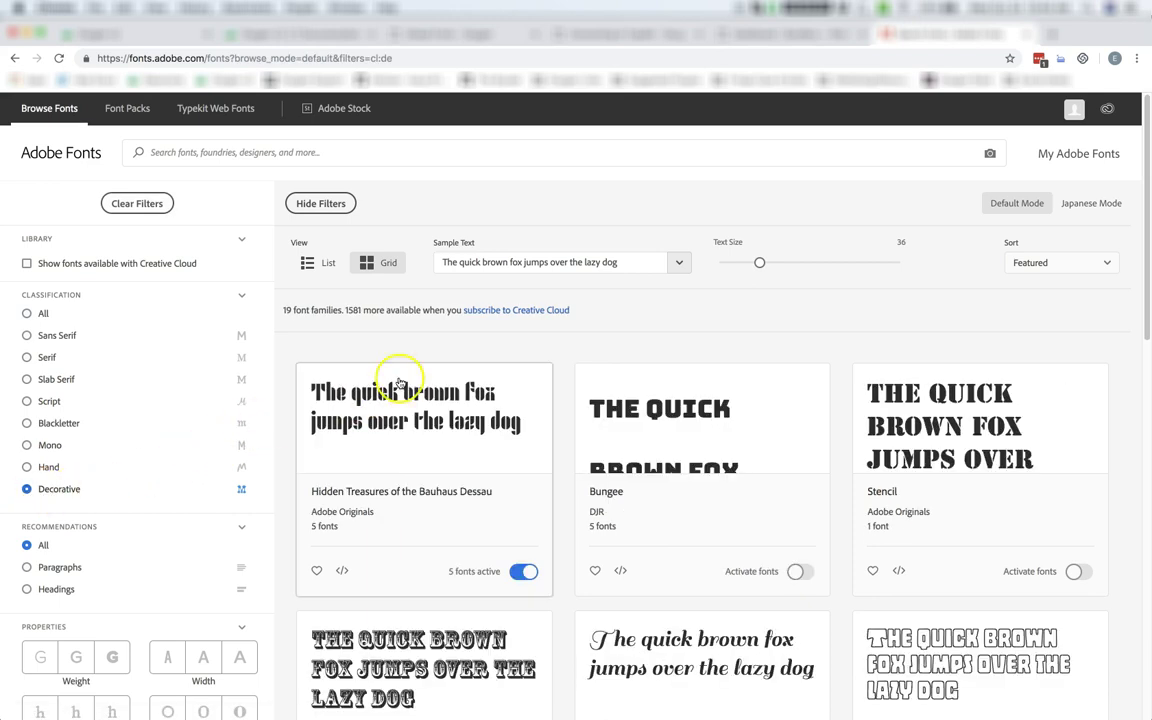
{"action": "scroll", "coordinate": [533, 350], "scroll_direction": "down", "scroll_amount": 3}
{"action": "scroll", "coordinate": [534, 354], "scroll_direction": "down", "scroll_amount": 2}
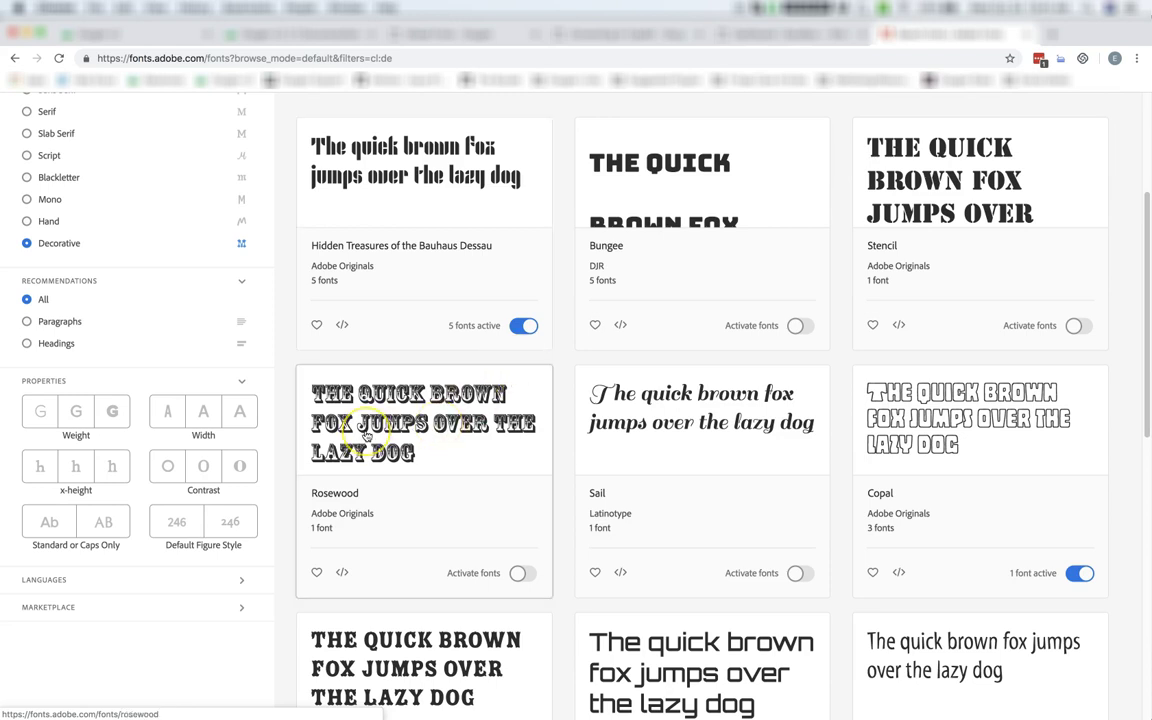
{"action": "scroll", "coordinate": [367, 436], "scroll_direction": "down", "scroll_amount": 1}
{"action": "scroll", "coordinate": [367, 436], "scroll_direction": "down", "scroll_amount": 1}
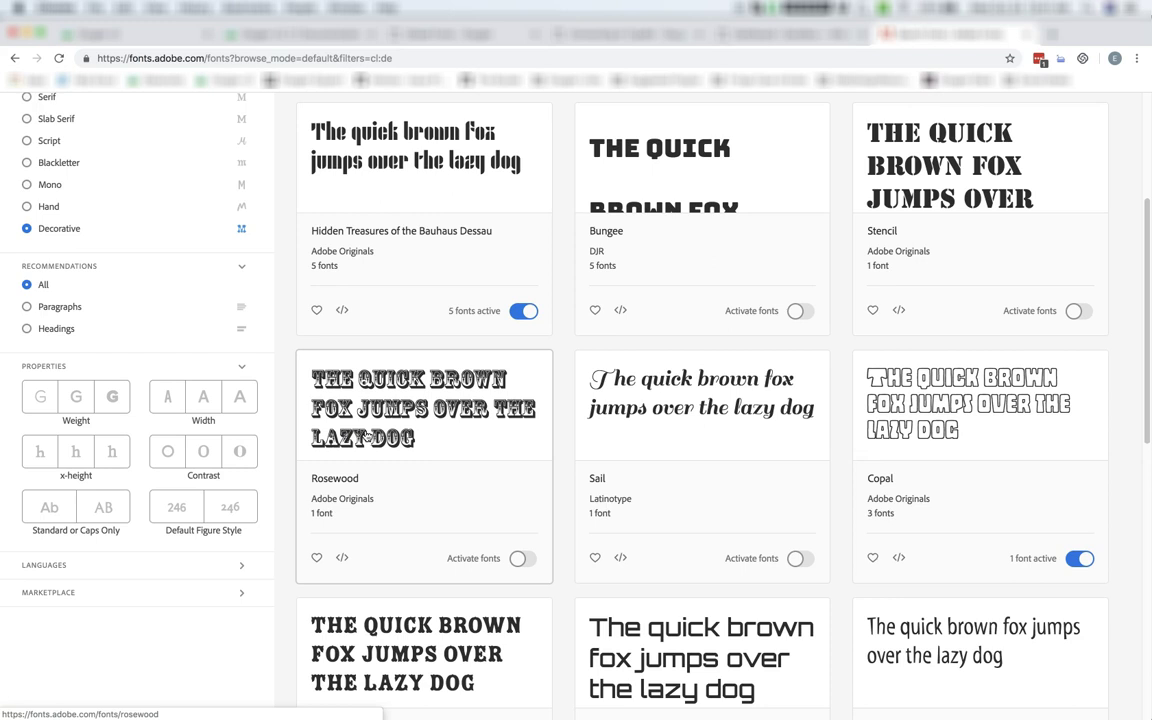
- Add the Rosewood Std Regular font to a new web project named Rosewood
{"action": "left_click", "coordinate": [342, 562]}
{"action": "left_click", "coordinate": [342, 560]}
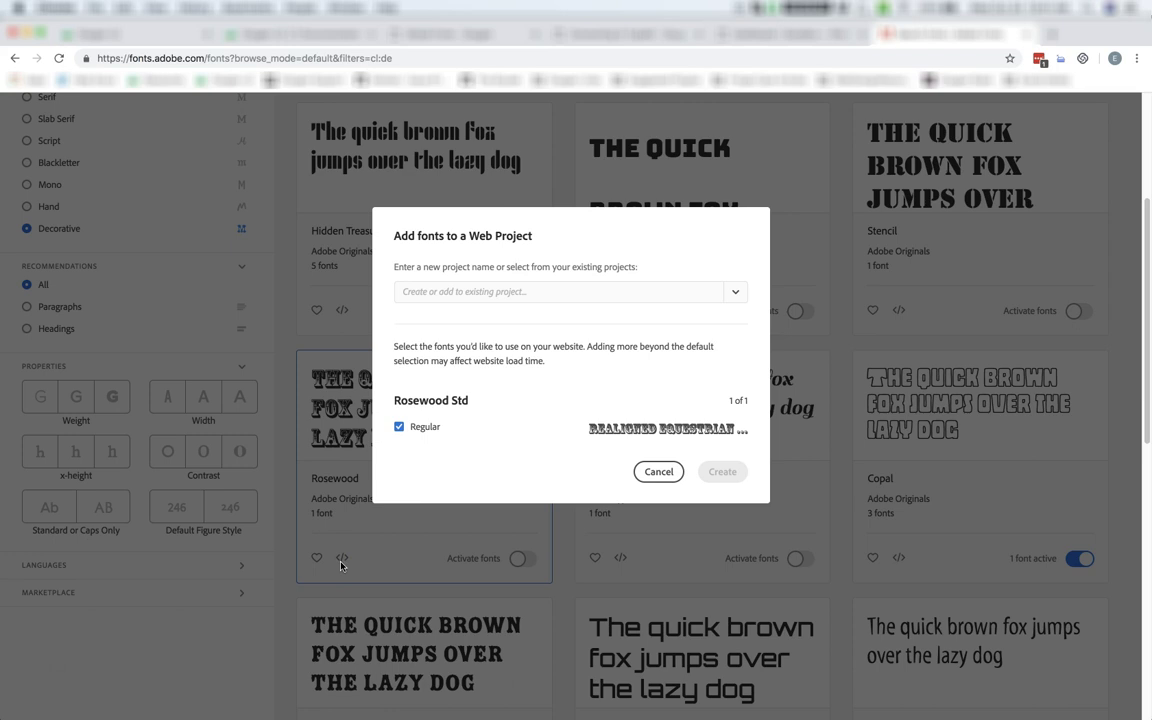
{"action": "left_click", "coordinate": [736, 295]}
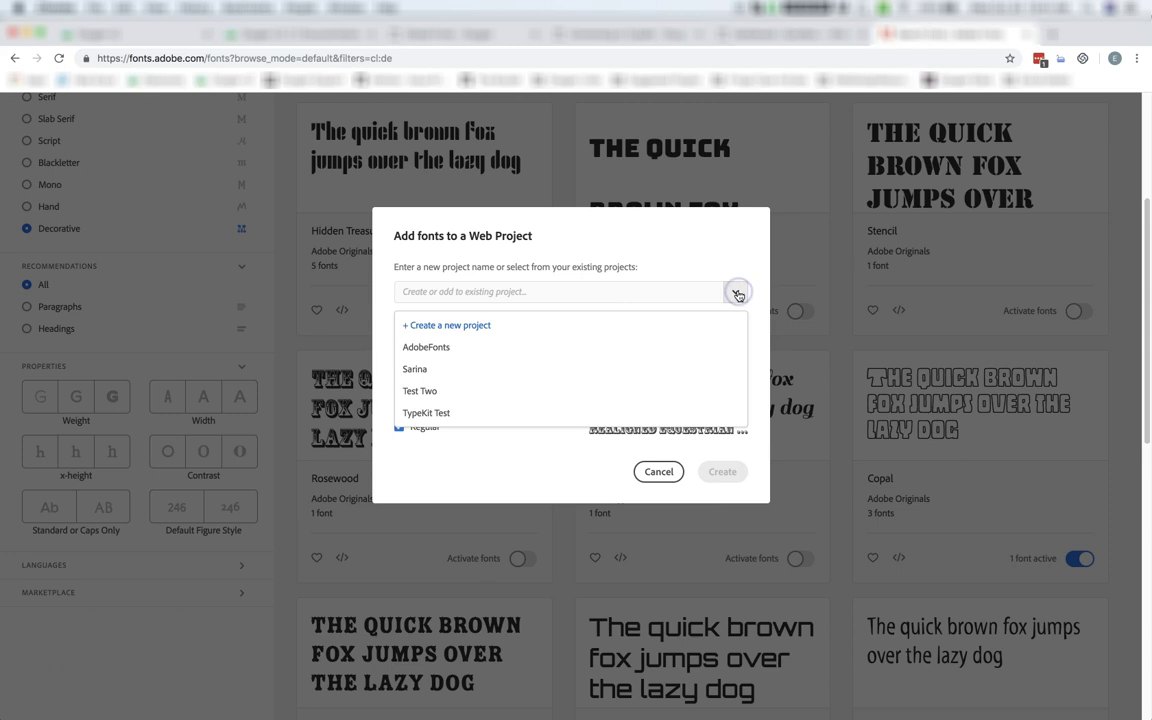
{"action": "left_click", "coordinate": [463, 327]}
{"action": "left_click", "coordinate": [472, 292]}
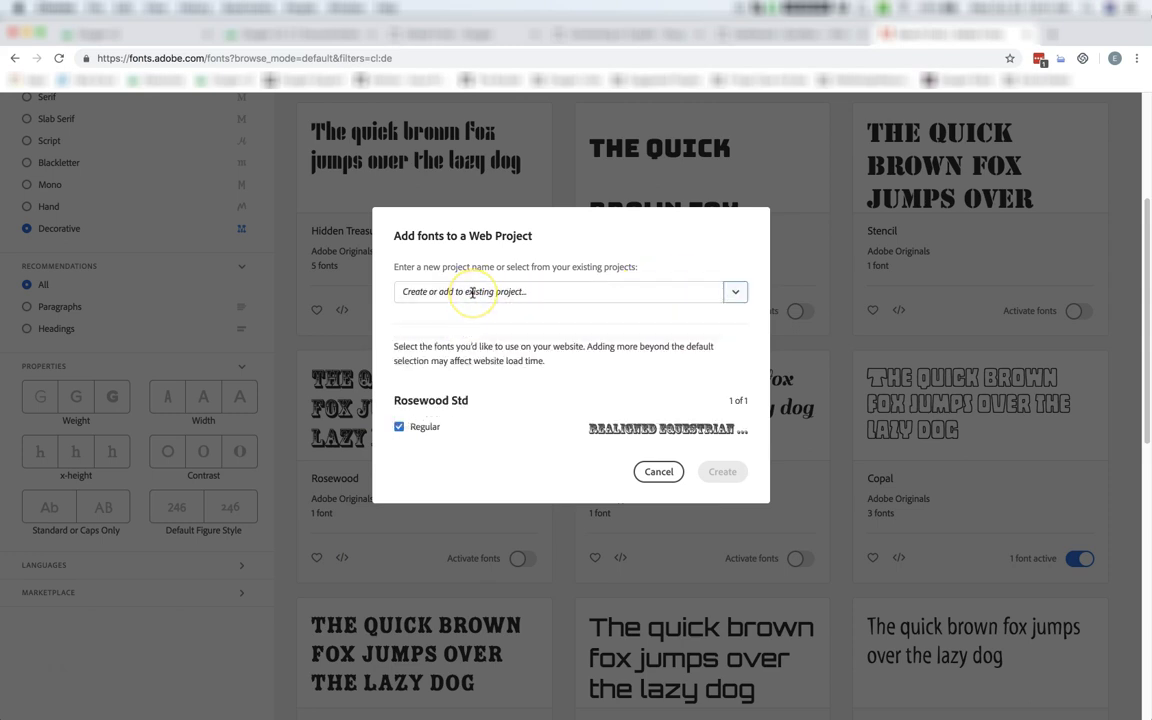
{"action": "type", "text": "Rosewood"}
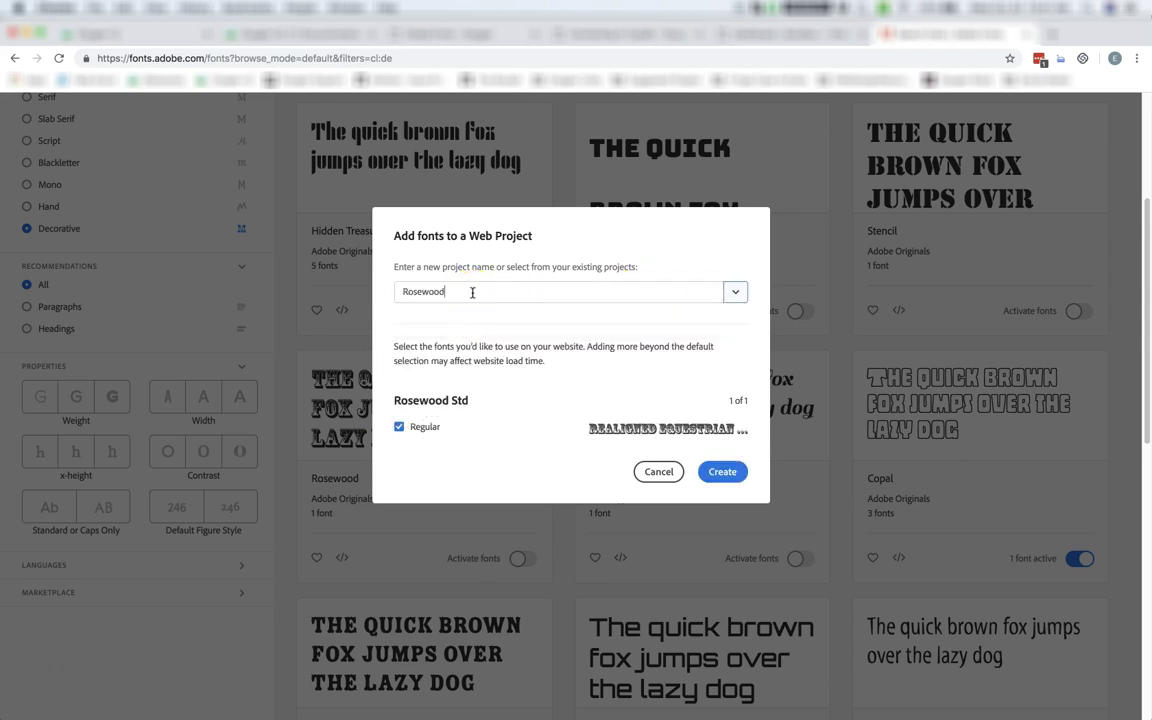
{"action": "left_click", "coordinate": [722, 474]}
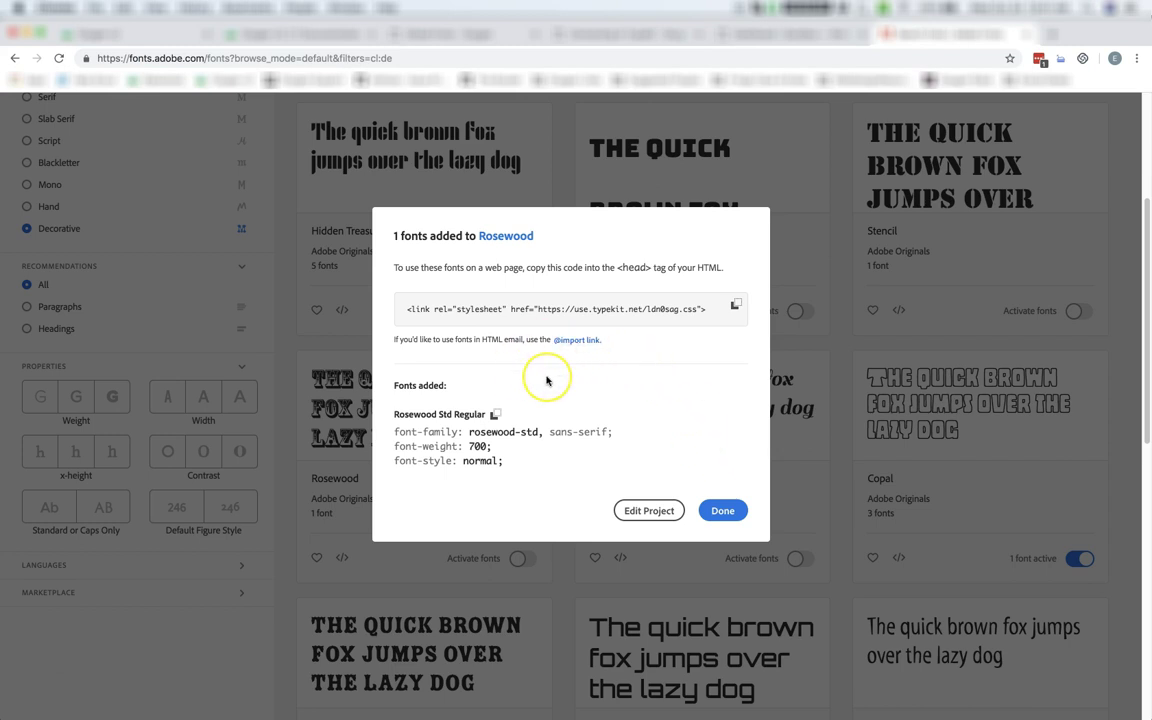
- Switch to the WordPress dashboard, then search for, install and activate the Insert Headers and Footers plugin
{"action": "left_click", "coordinate": [796, 38]}
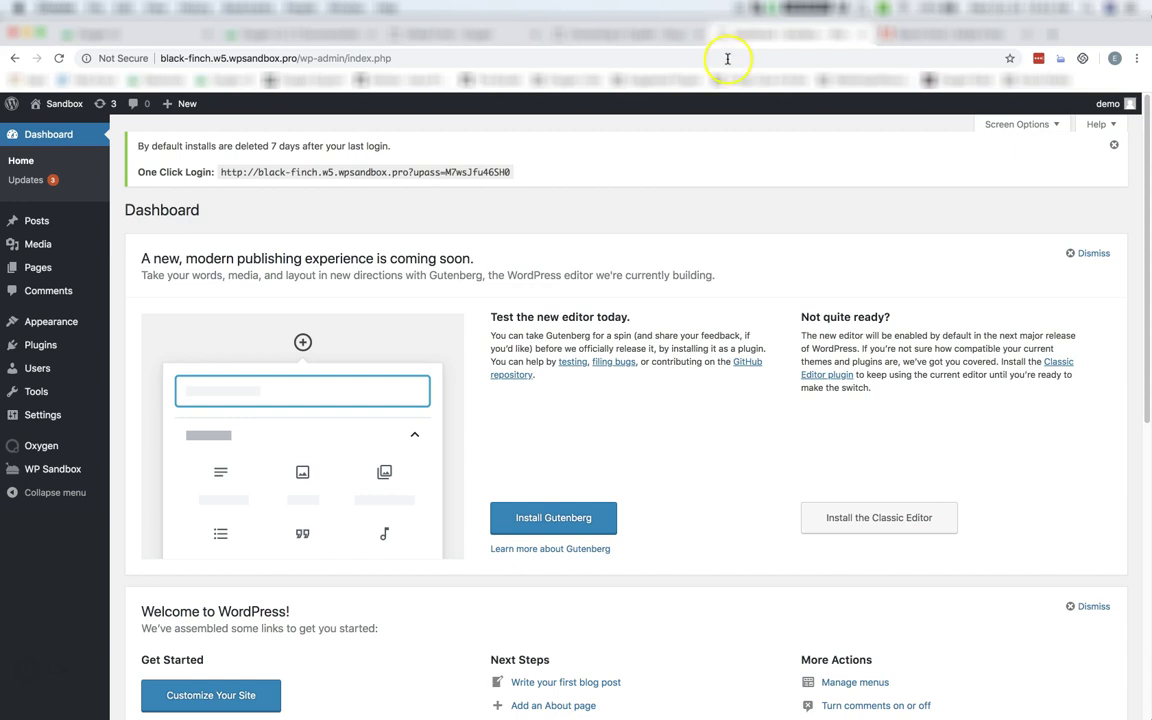
{"action": "mouse_move", "coordinate": [62, 348]}
{"action": "left_click", "coordinate": [136, 366]}
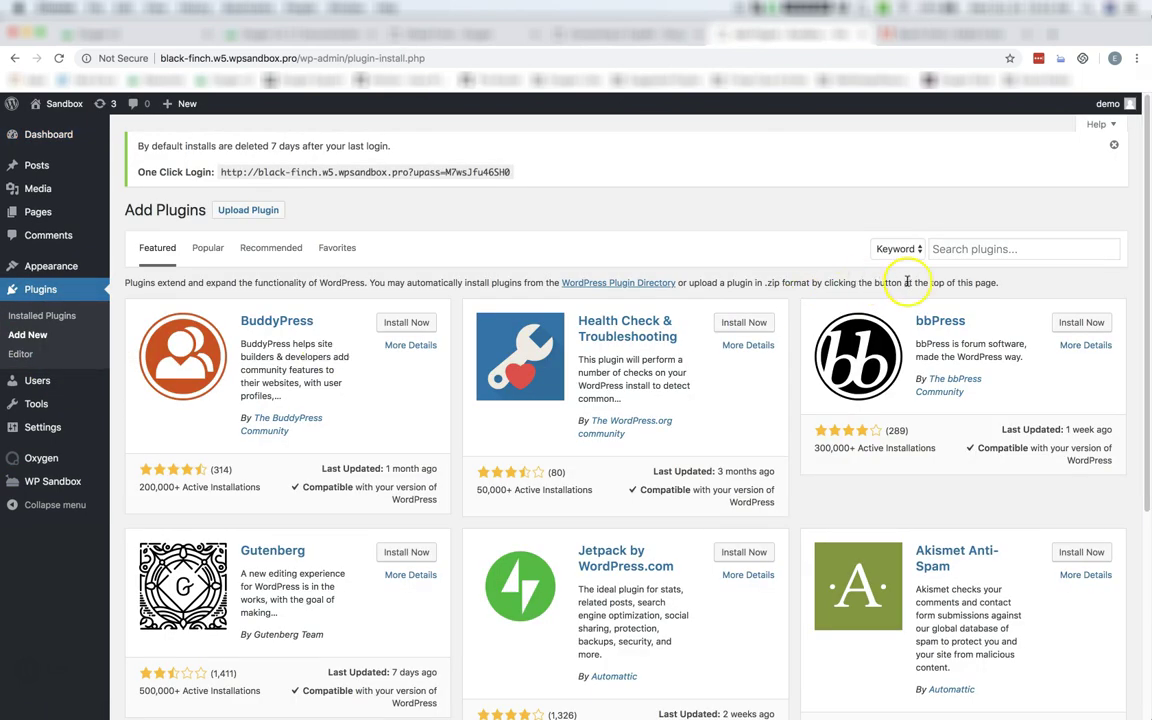
{"action": "left_click", "coordinate": [960, 249]}
{"action": "type", "text": "Insert Headers and "}
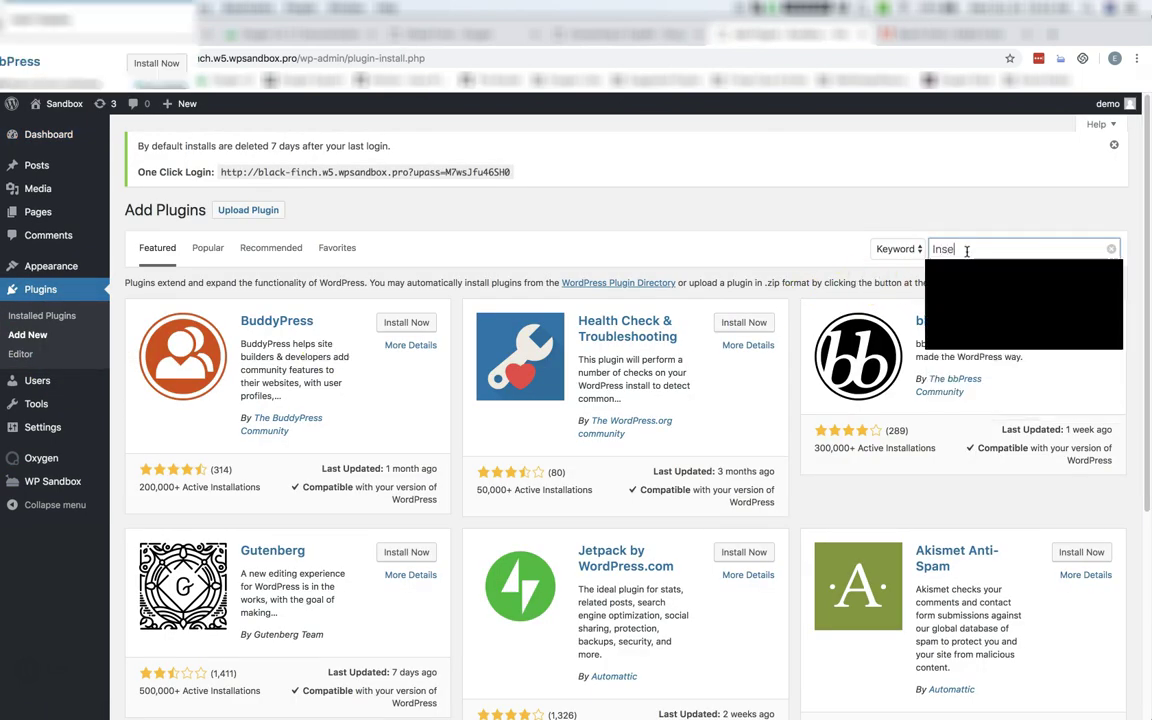
{"action": "type", "text": "Footers"}
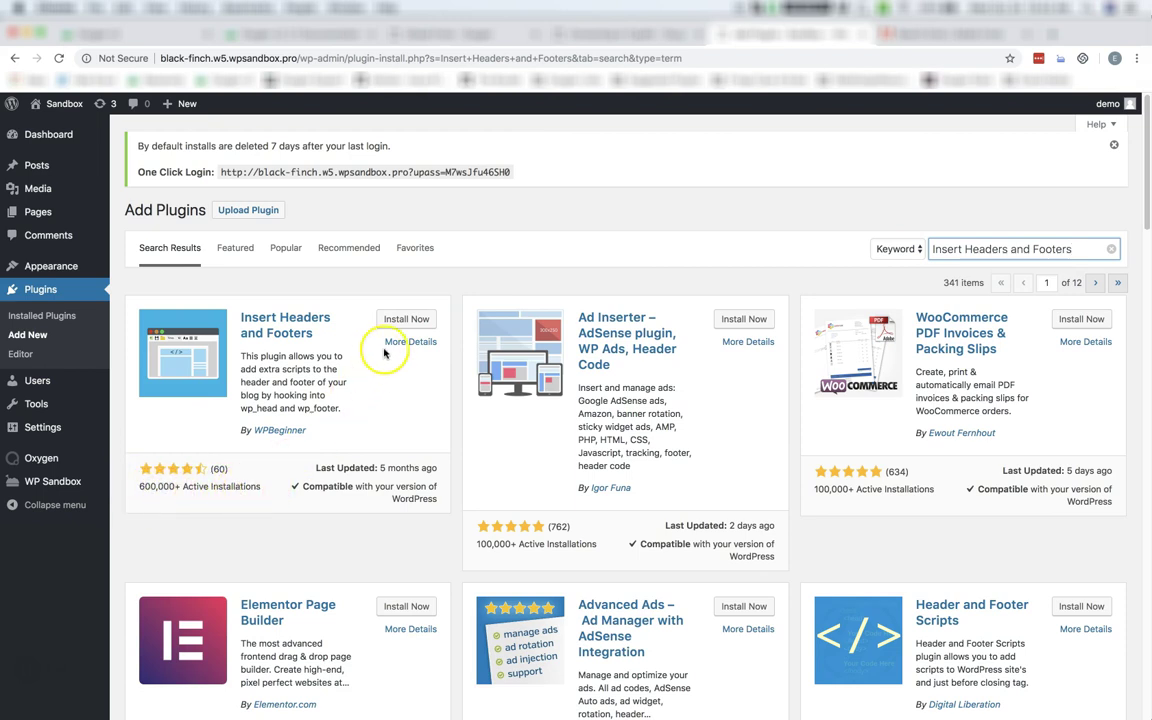
{"action": "left_click", "coordinate": [404, 320]}
{"action": "left_click", "coordinate": [407, 320]}
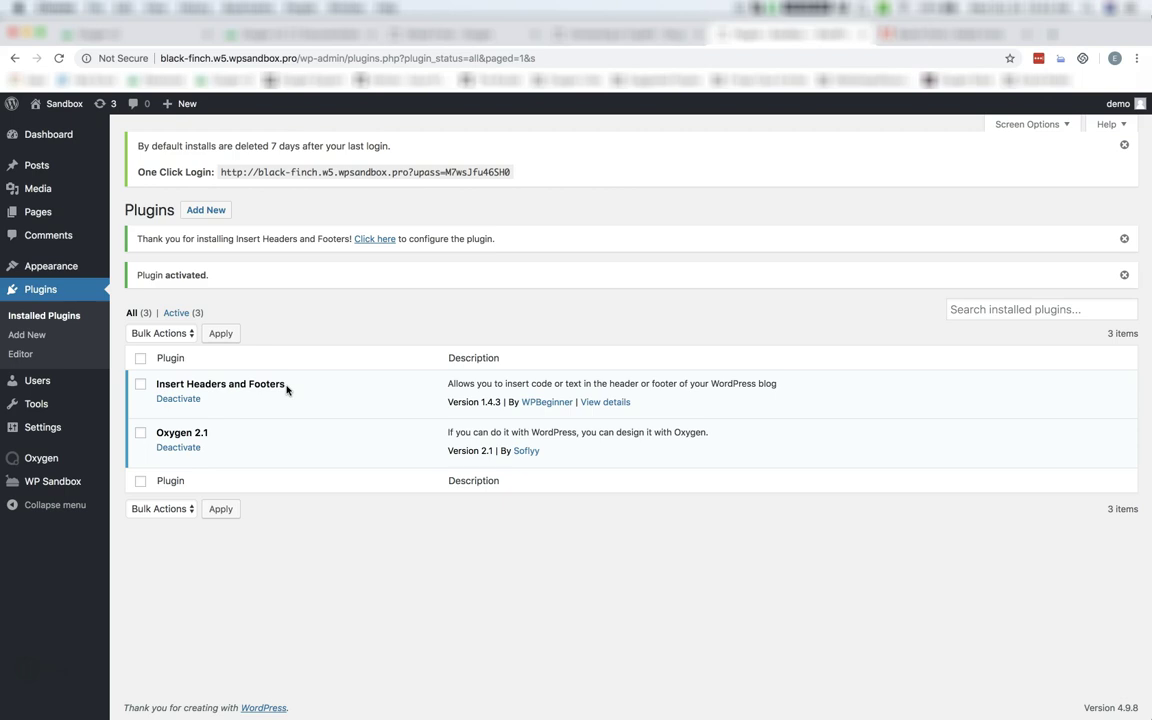
- Search for the Elegant Custom Fonts plugin, install it and activate it
{"action": "left_click", "coordinate": [213, 210]}
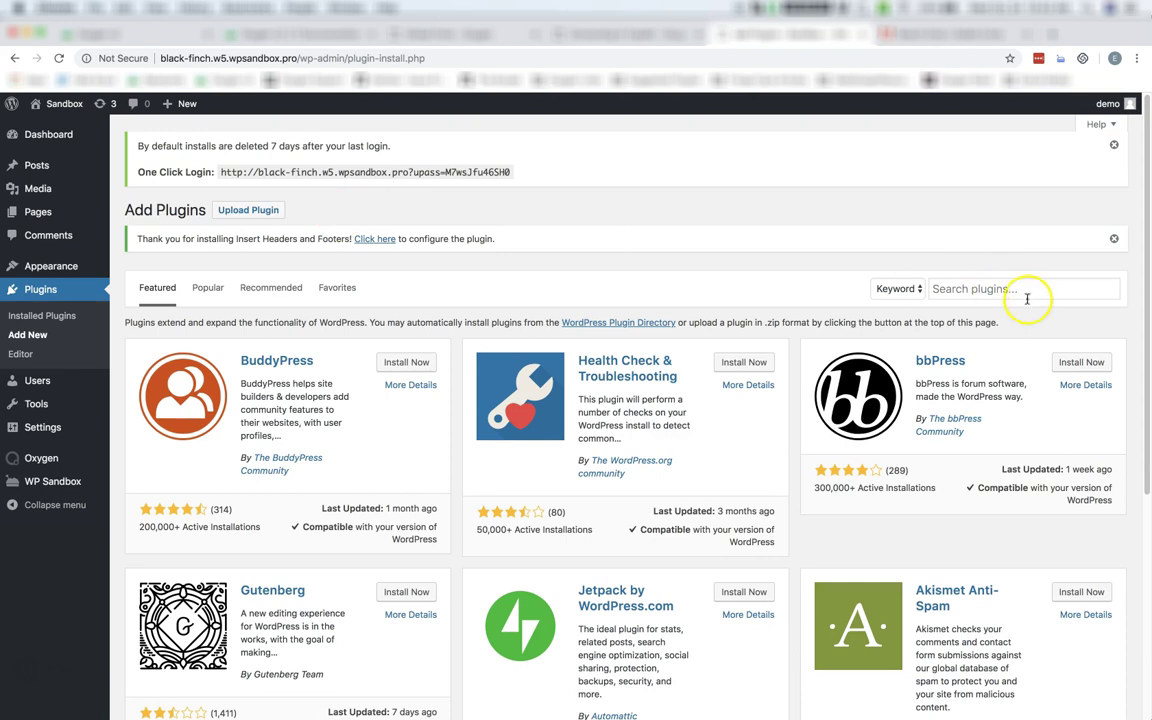
{"action": "left_click", "coordinate": [1032, 293]}
{"action": "type", "text": "El"}
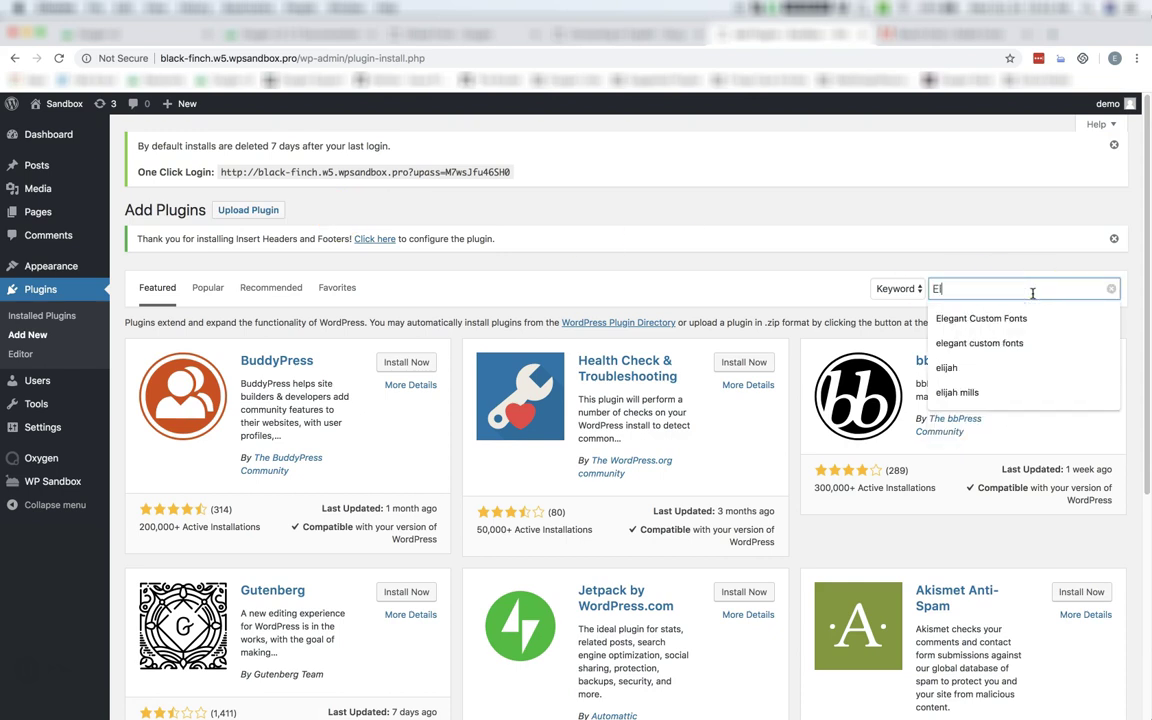
{"action": "type", "text": "egant Custom Fonts"}
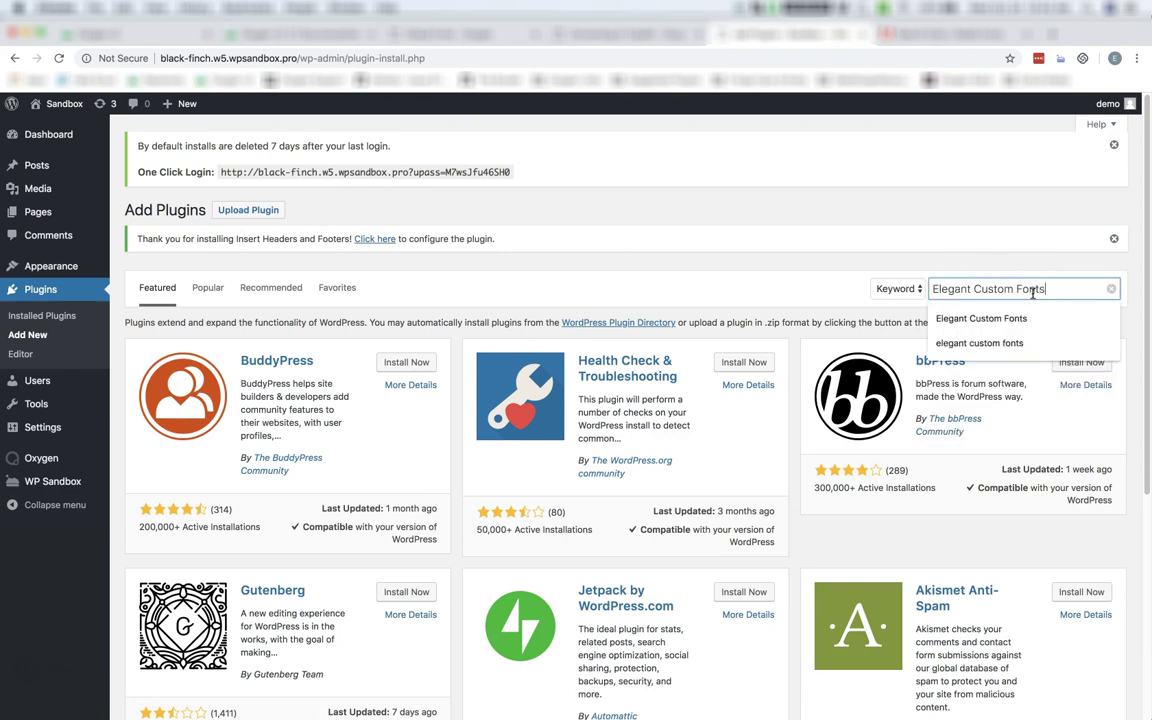
{"action": "key", "text": "Return"}
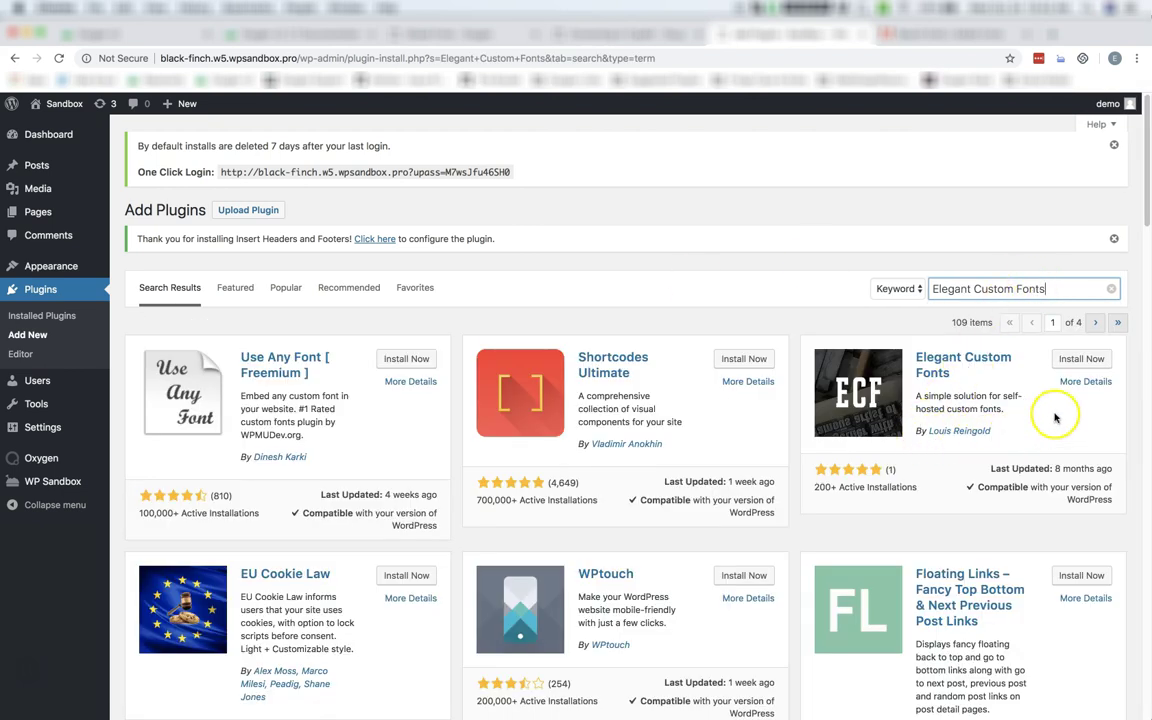
{"action": "left_click", "coordinate": [1090, 359]}
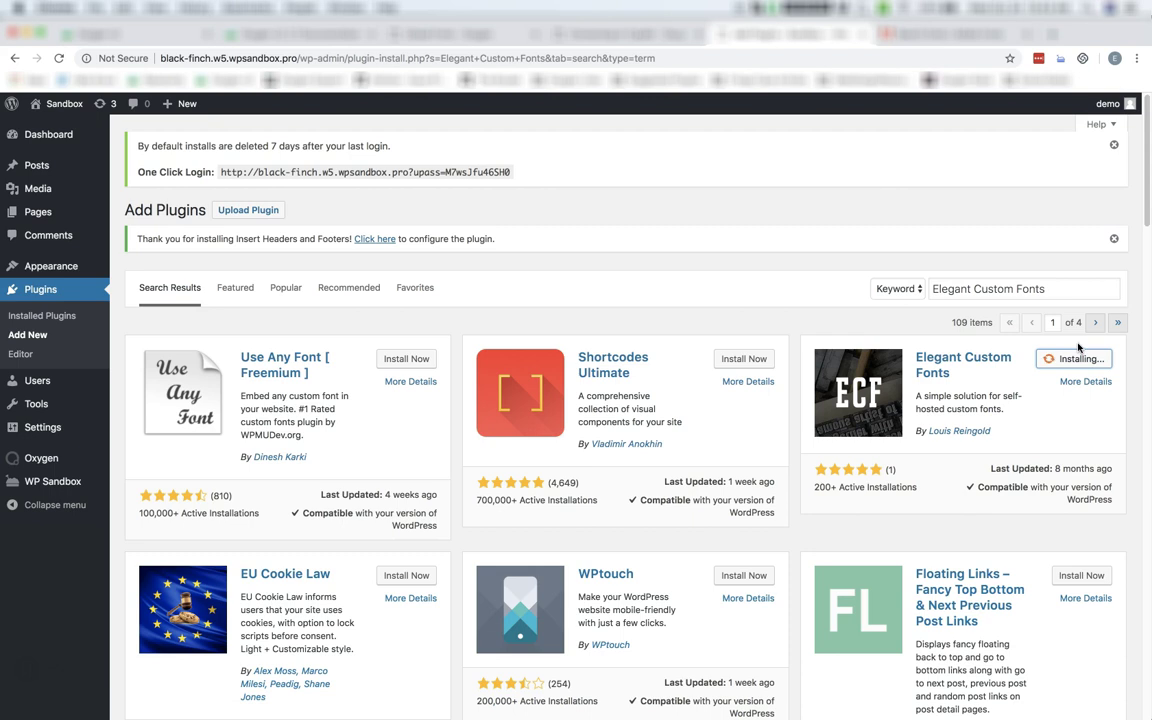
{"action": "left_click", "coordinate": [1086, 359]}
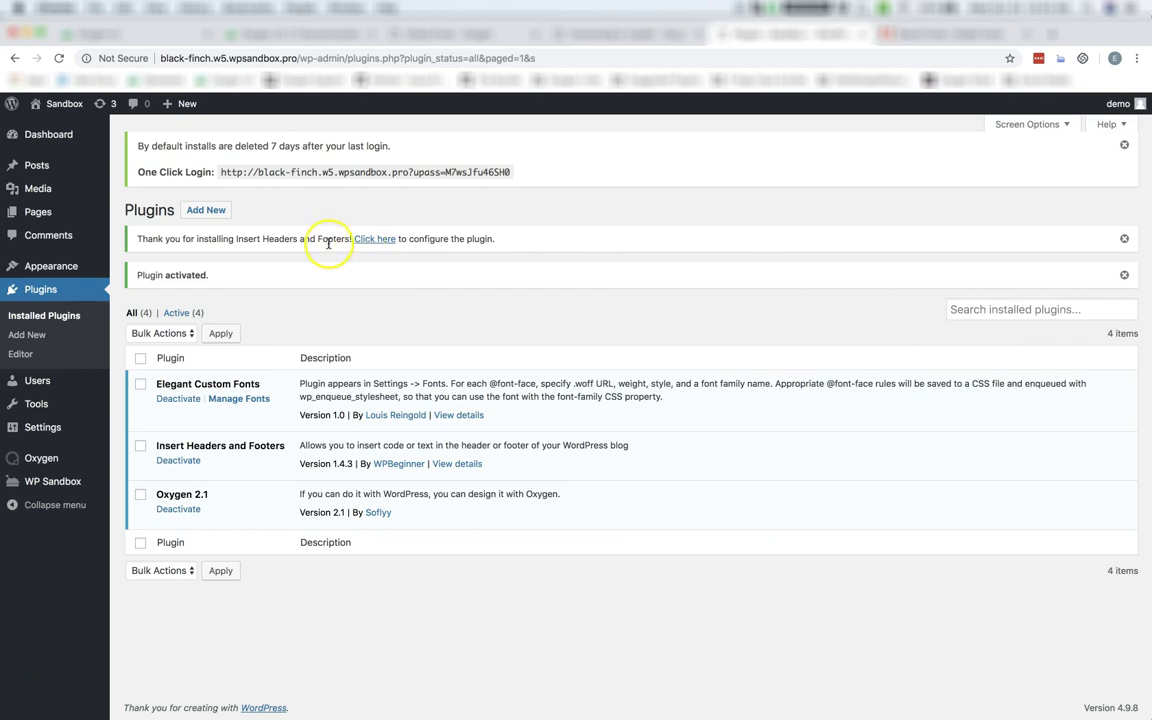
- Copy the Rosewood project's stylesheet link code from Adobe Fonts into the header scripts of Insert Headers and Footers and save the settings
{"action": "mouse_move", "coordinate": [38, 429]}
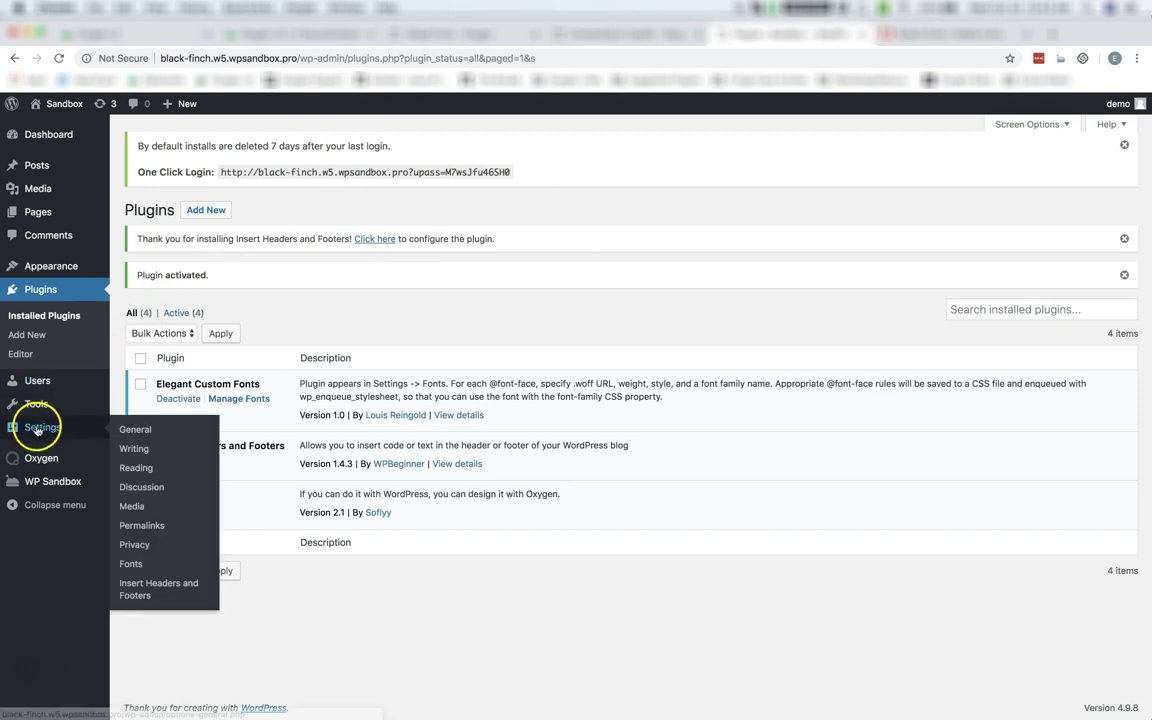
{"action": "left_click", "coordinate": [145, 594]}
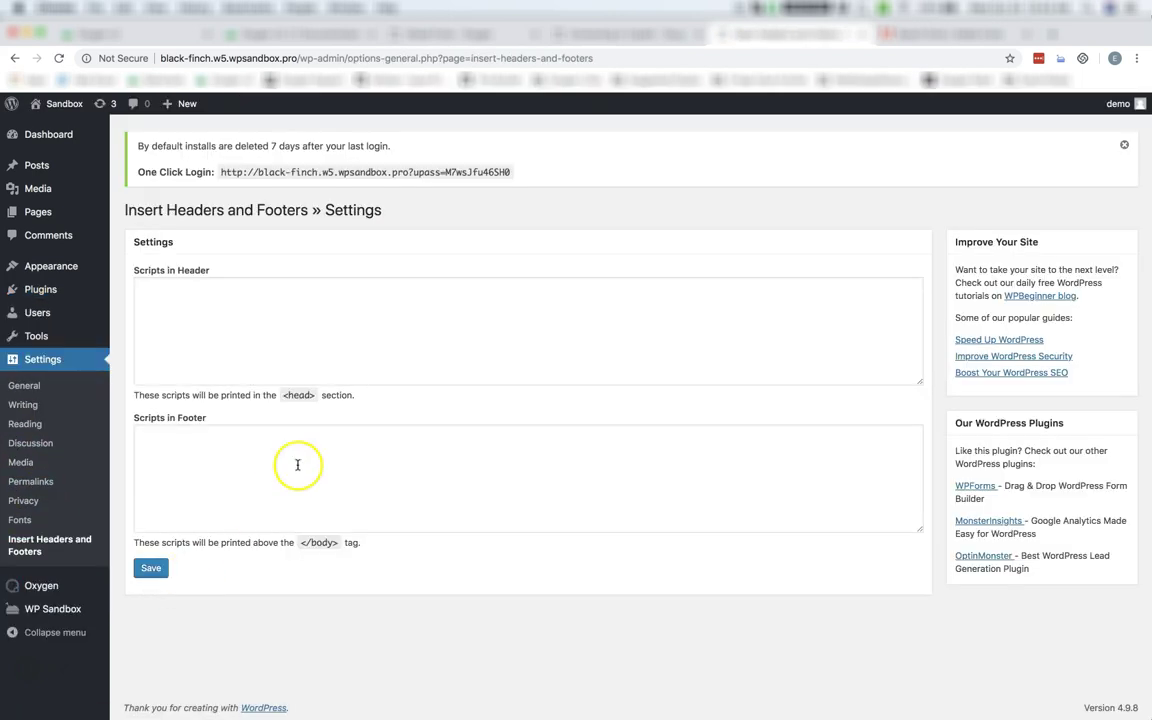
{"action": "left_click", "coordinate": [203, 300]}
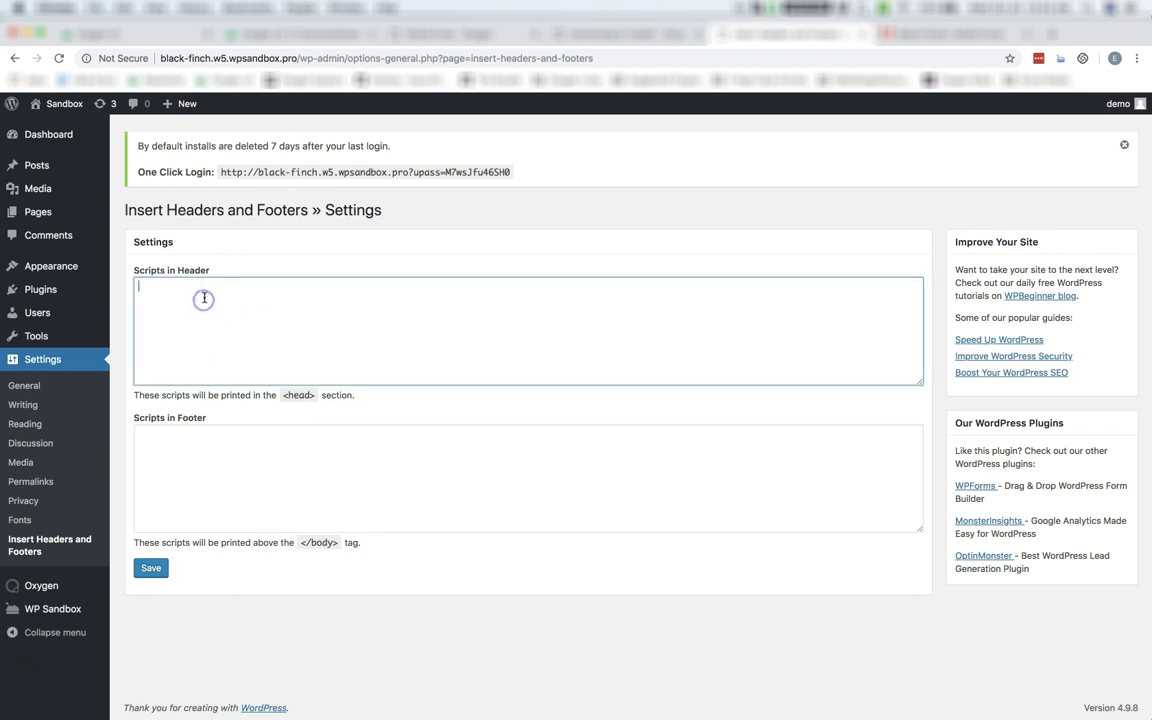
{"action": "left_click", "coordinate": [929, 34]}
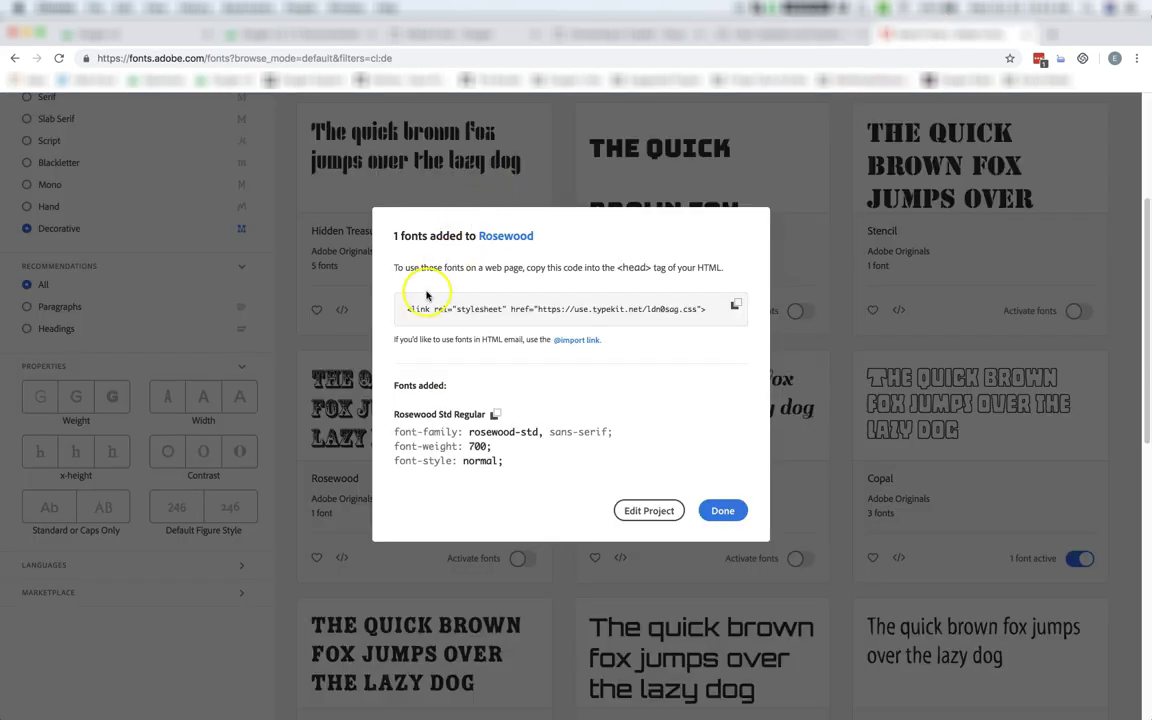
{"action": "left_click_drag", "start_coordinate": [405, 312], "coordinate": [712, 313]}
{"action": "key", "text": "ctrl+c"}
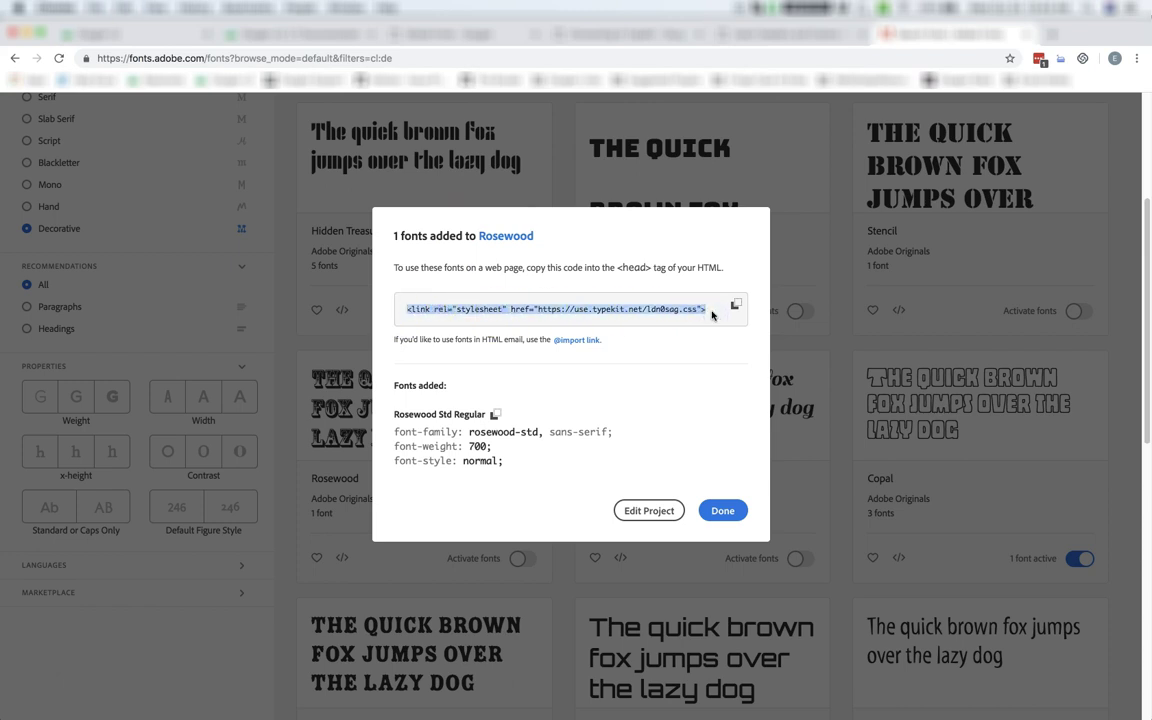
{"action": "left_click", "coordinate": [800, 36]}
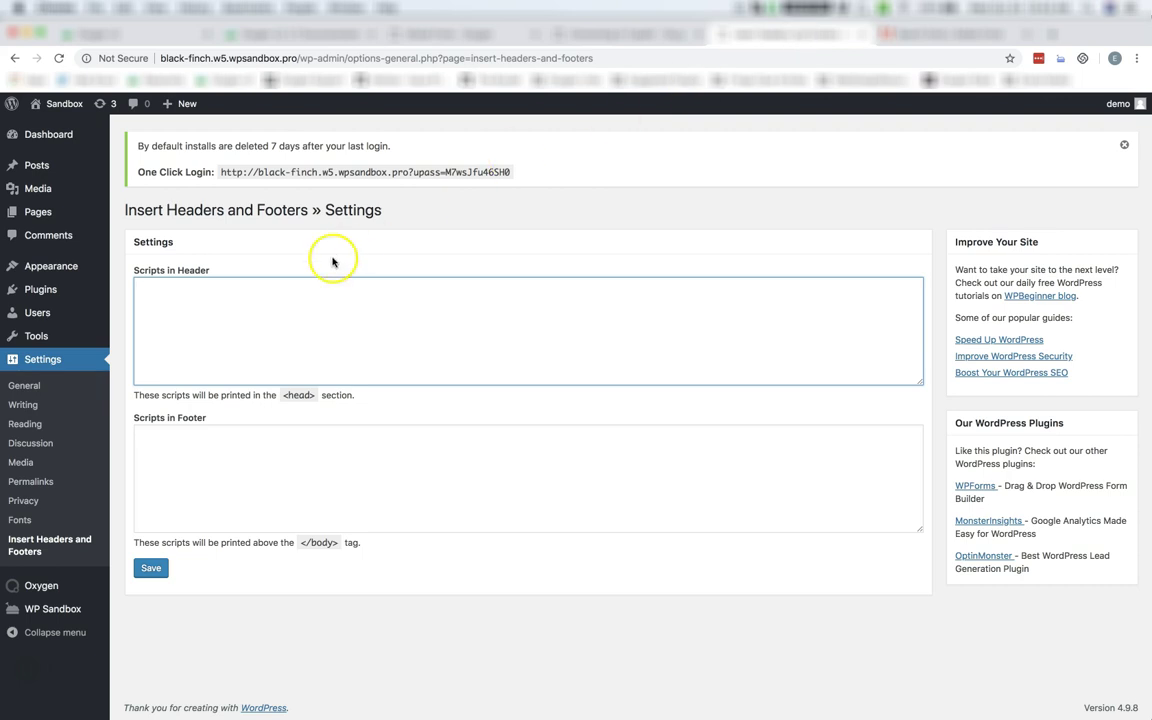
{"action": "key", "text": "ctrl+v"}
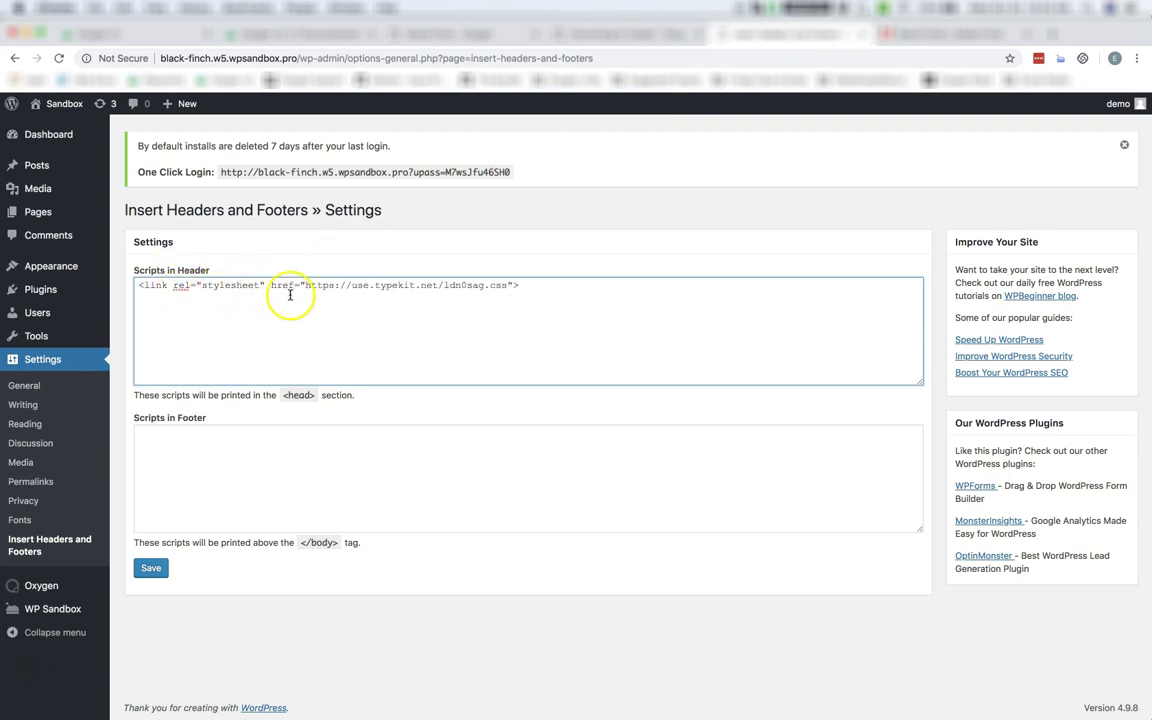
{"action": "left_click", "coordinate": [151, 570]}
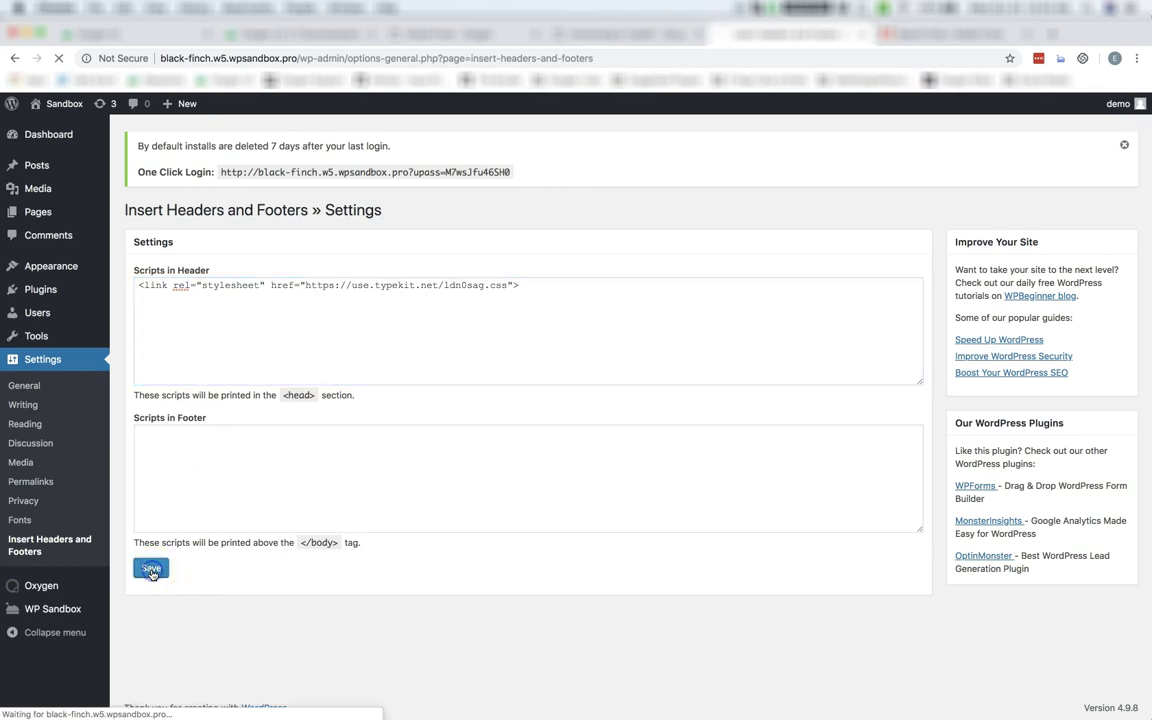
{"action": "left_click", "coordinate": [148, 565]}
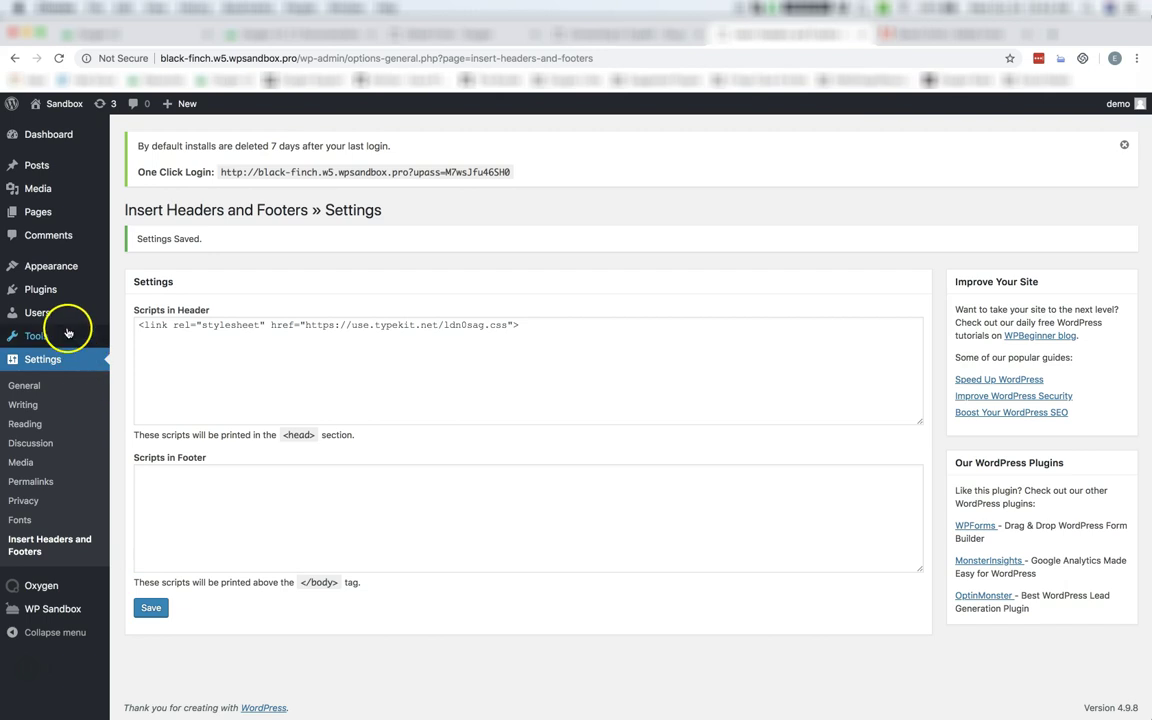
- Start a new font family in Elegant Custom Fonts, then copy the font-family name rosewood-std from the Adobe Fonts project details
{"action": "left_click", "coordinate": [19, 520]}
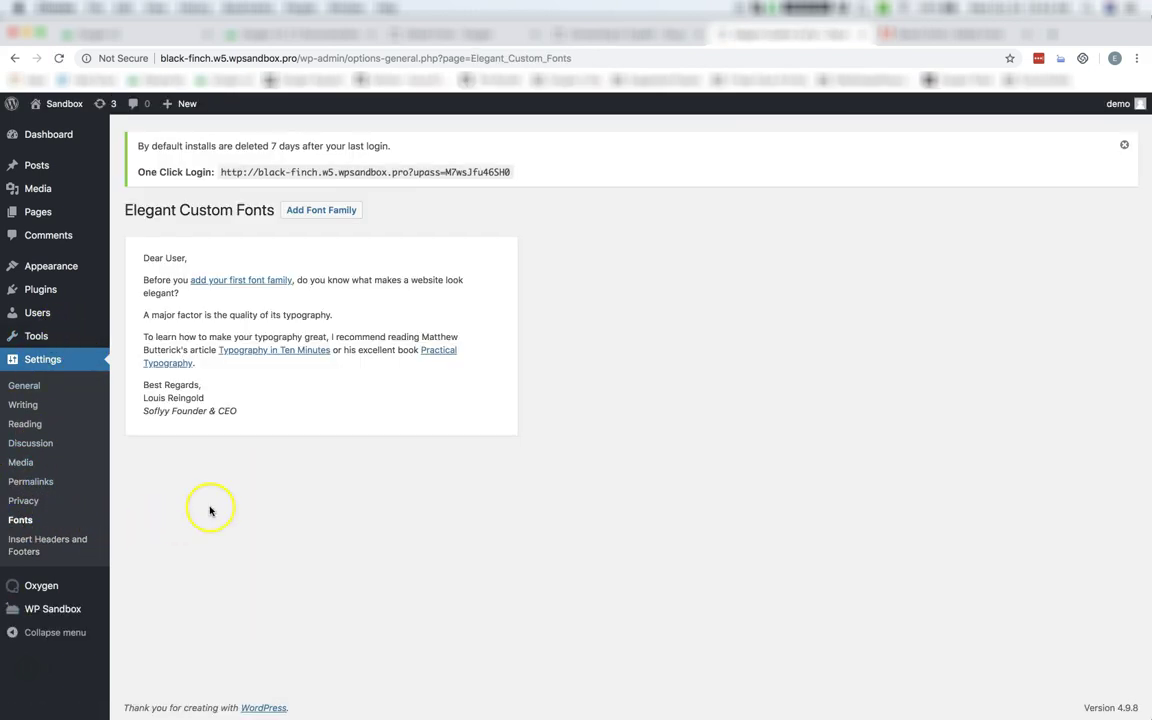
{"action": "left_click", "coordinate": [334, 211]}
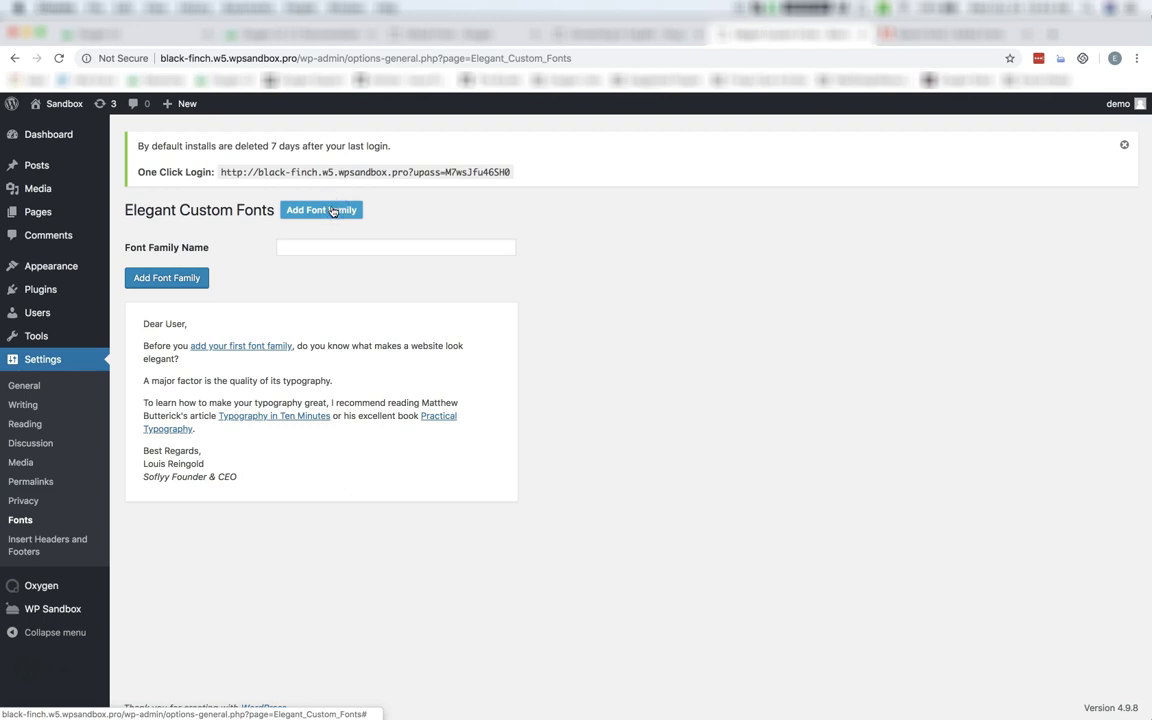
{"action": "left_click", "coordinate": [929, 35]}
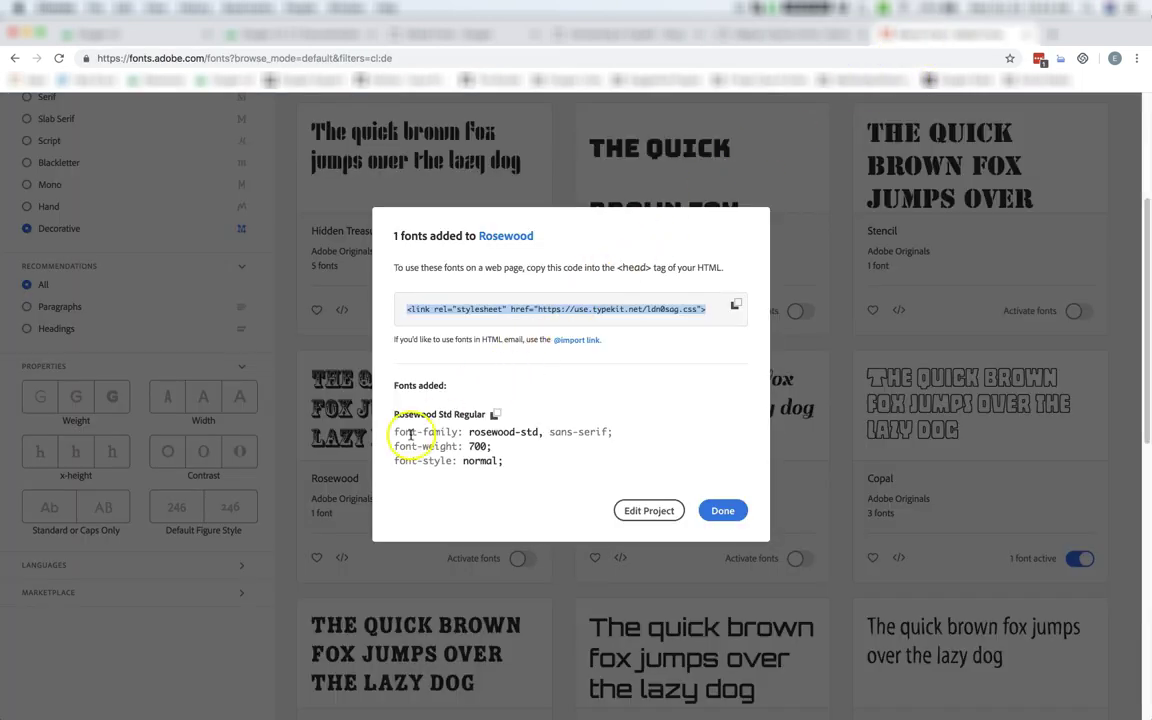
{"action": "left_click_drag", "start_coordinate": [467, 432], "coordinate": [541, 431]}
{"action": "key", "text": "super+c"}
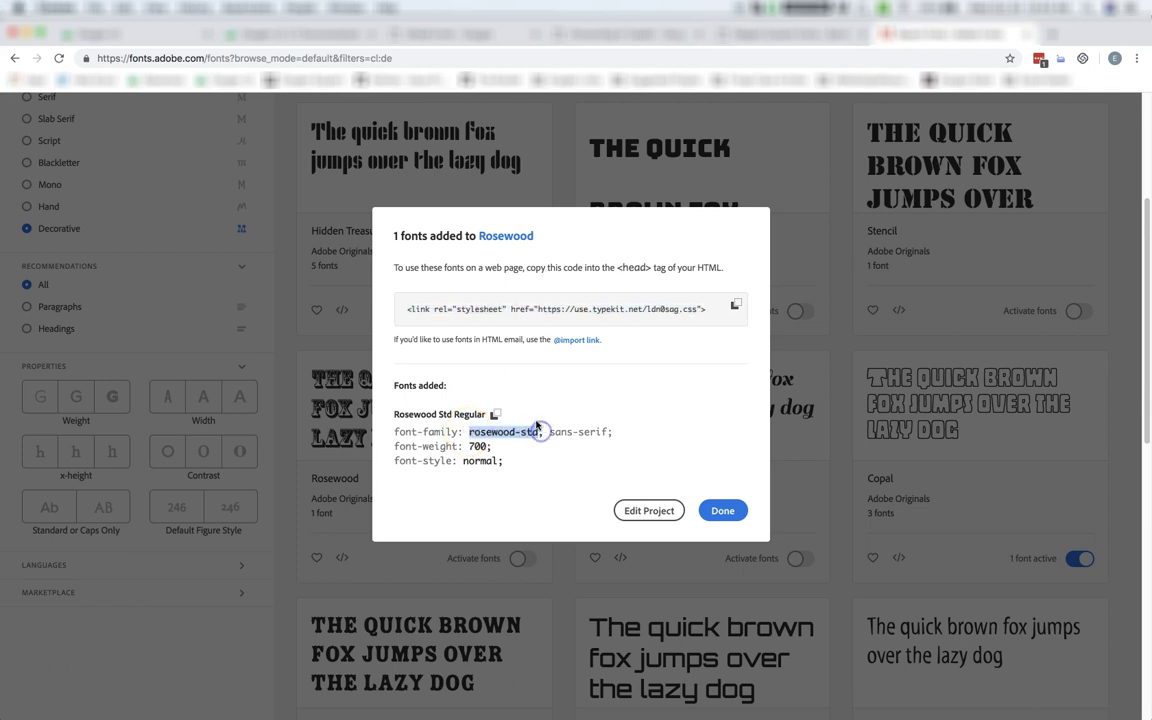
{"action": "left_click", "coordinate": [612, 451]}
- Switch back to the WordPress dashboard and add rosewood-std as a font family in Elegant Custom Fonts
{"action": "left_click", "coordinate": [790, 38]}
{"action": "left_click", "coordinate": [303, 244]}
{"action": "left_click", "coordinate": [287, 245]}
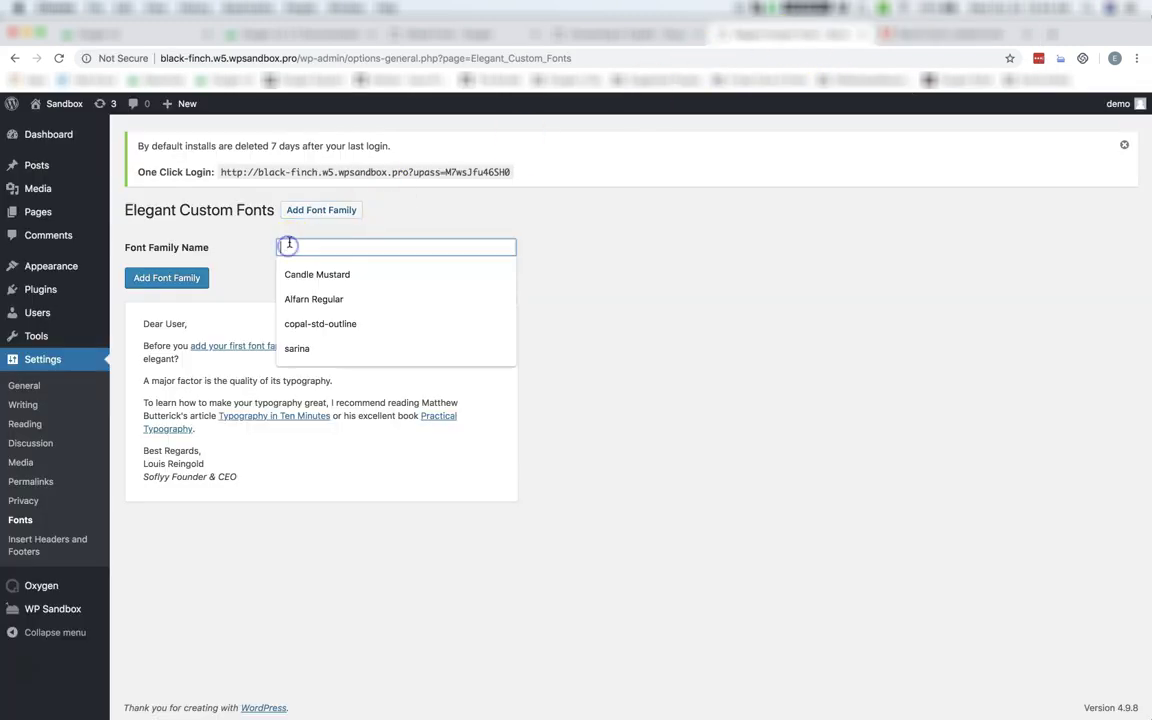
{"action": "key", "text": "super+v"}
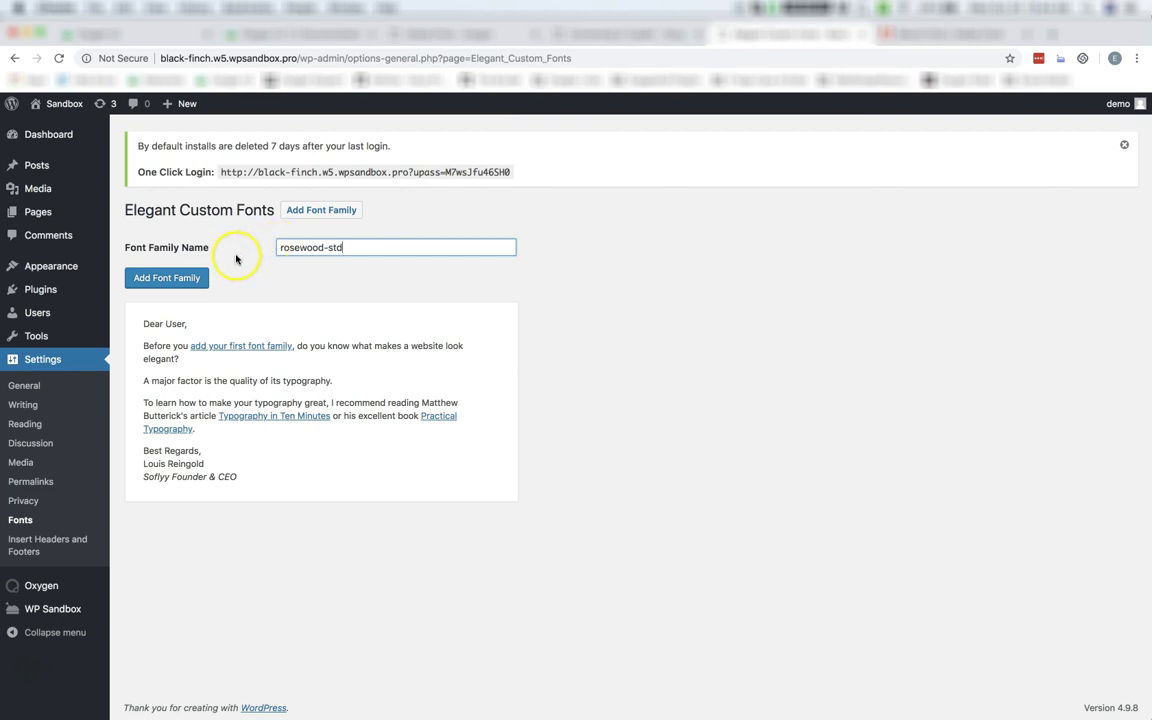
{"action": "left_click", "coordinate": [168, 279]}
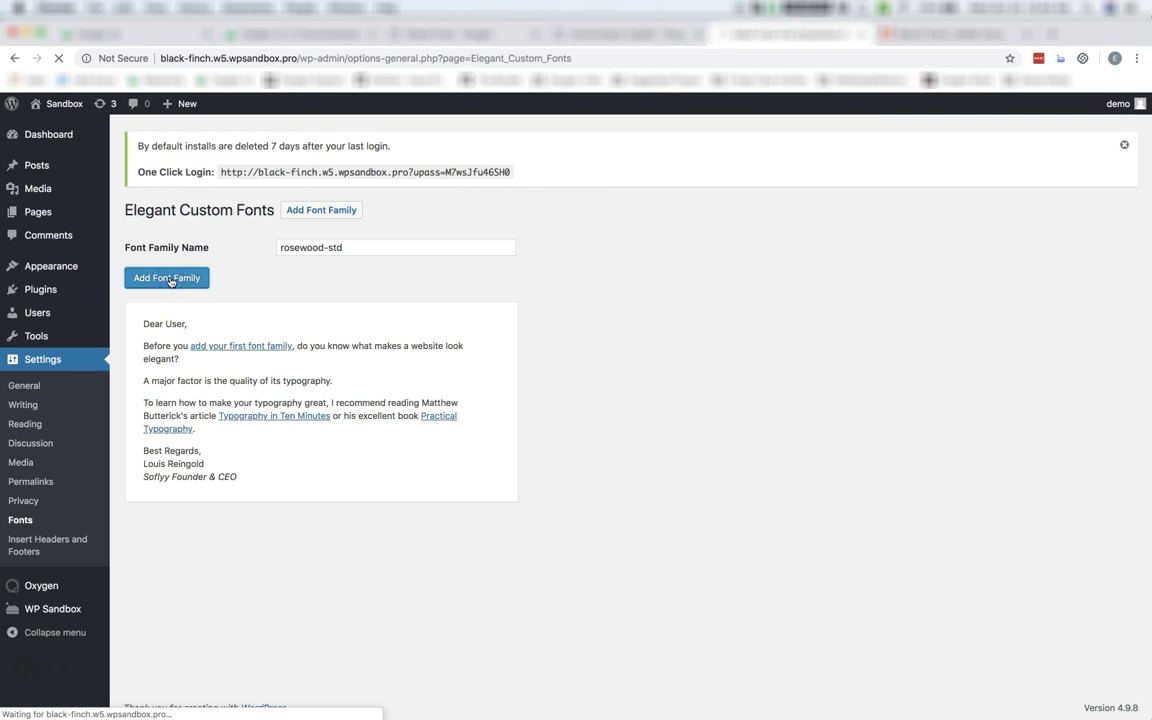
- Open Sample Page in the Oxygen builder and add a section with a heading inside it
{"action": "left_click", "coordinate": [52, 218]}
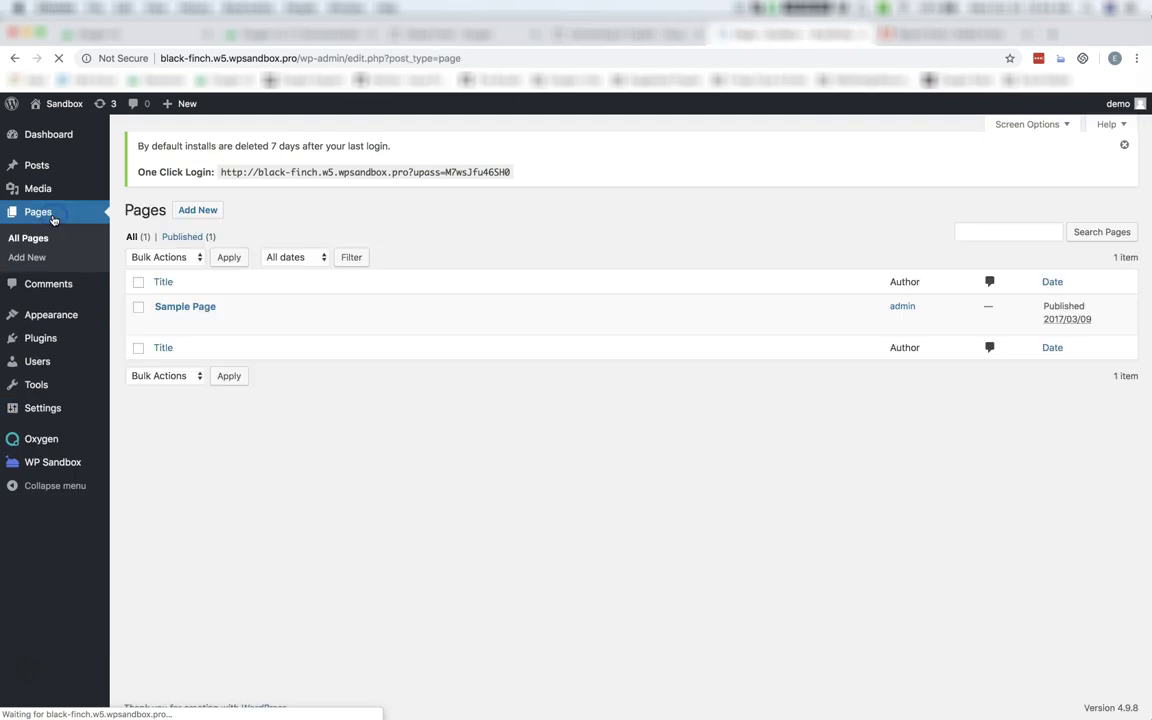
{"action": "left_click", "coordinate": [200, 306]}
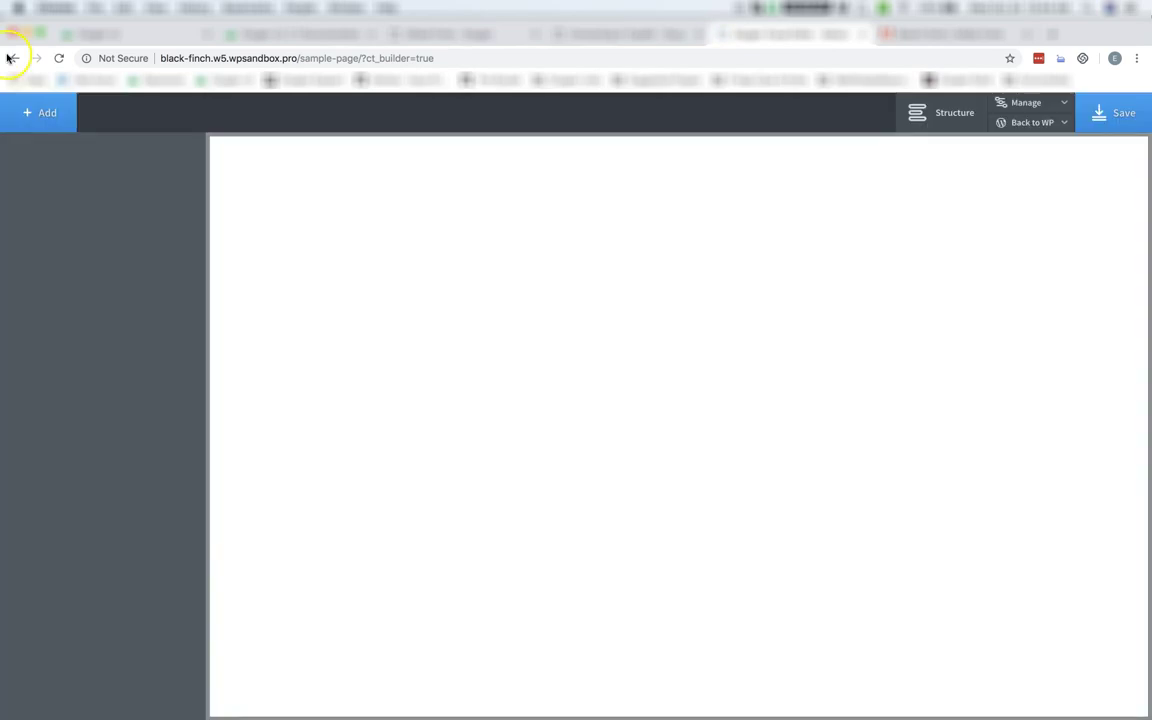
{"action": "left_click", "coordinate": [46, 106]}
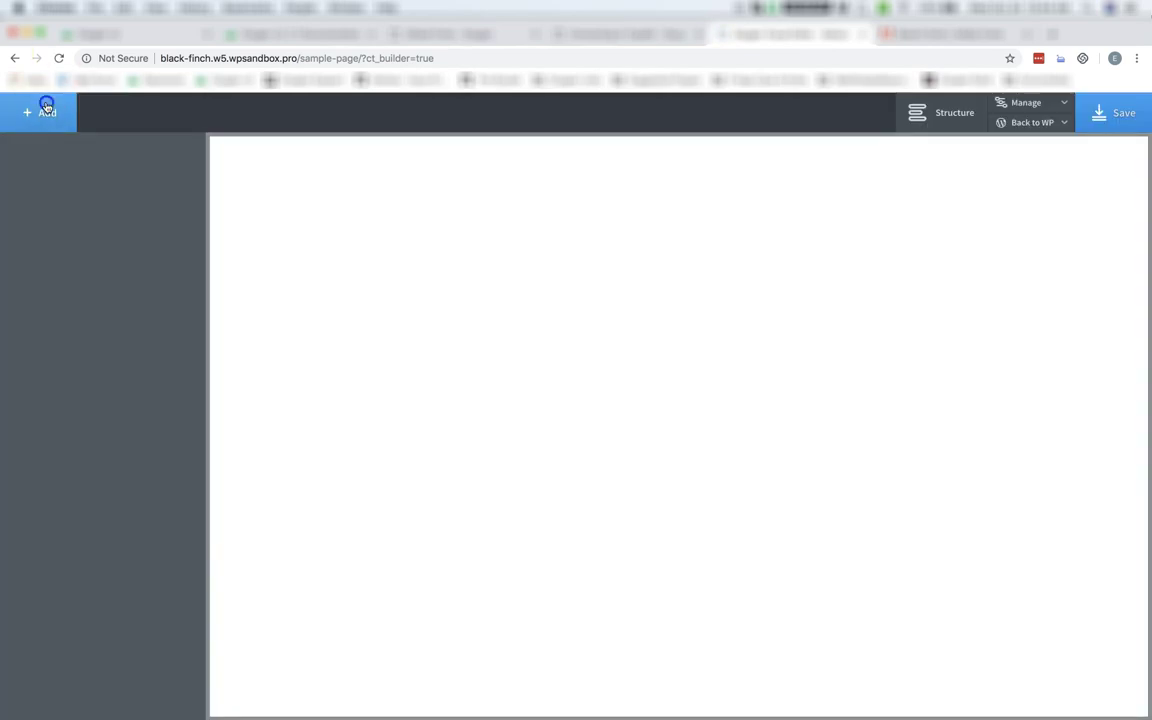
{"action": "left_click", "coordinate": [35, 185]}
{"action": "left_click", "coordinate": [40, 112]}
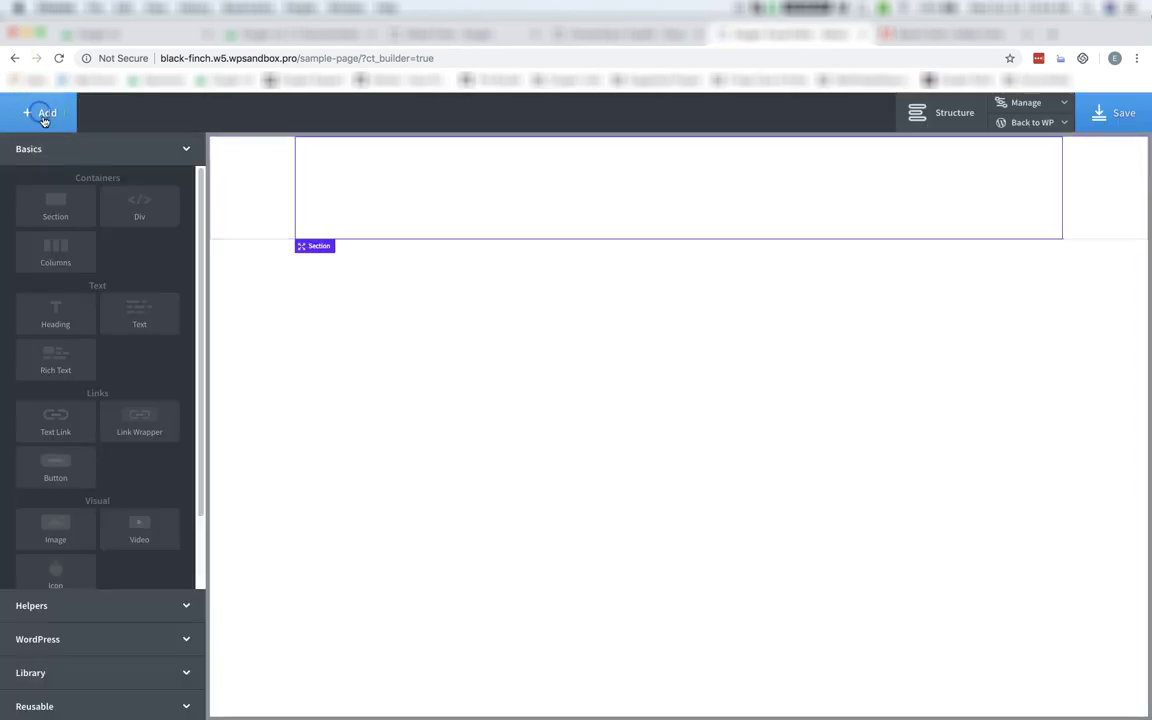
{"action": "left_click", "coordinate": [72, 322]}
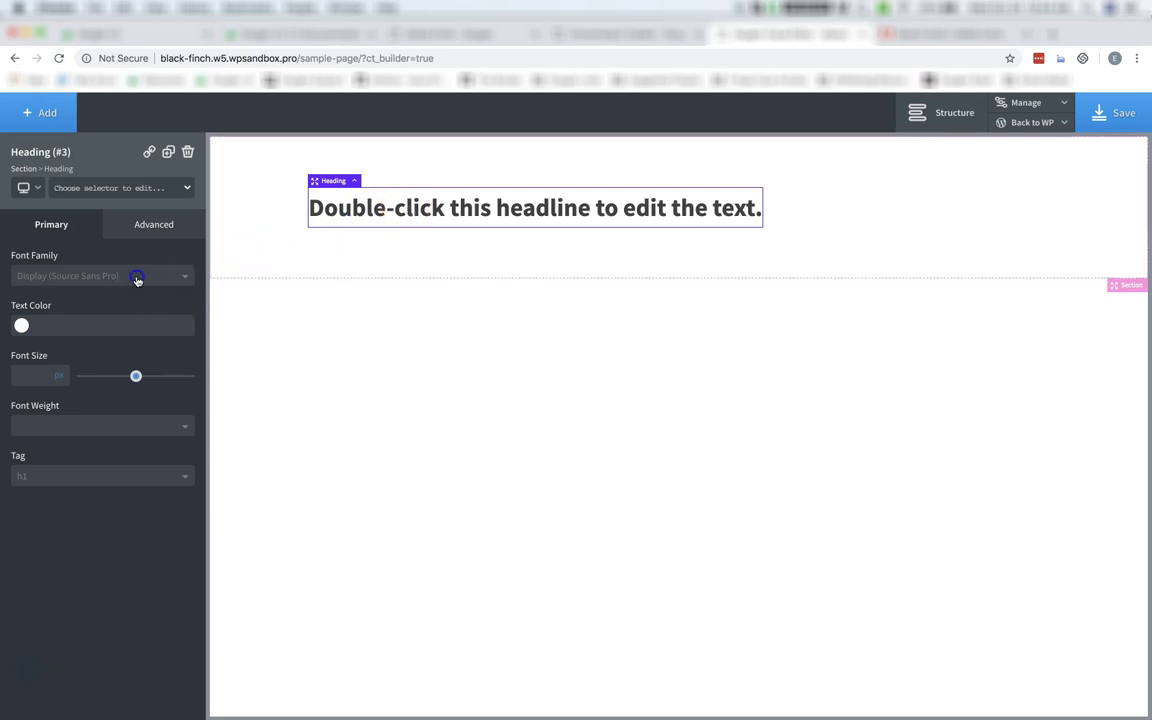
- Search the available fonts for rosewood-std and apply it as the heading's font family
{"action": "left_click", "coordinate": [137, 279]}
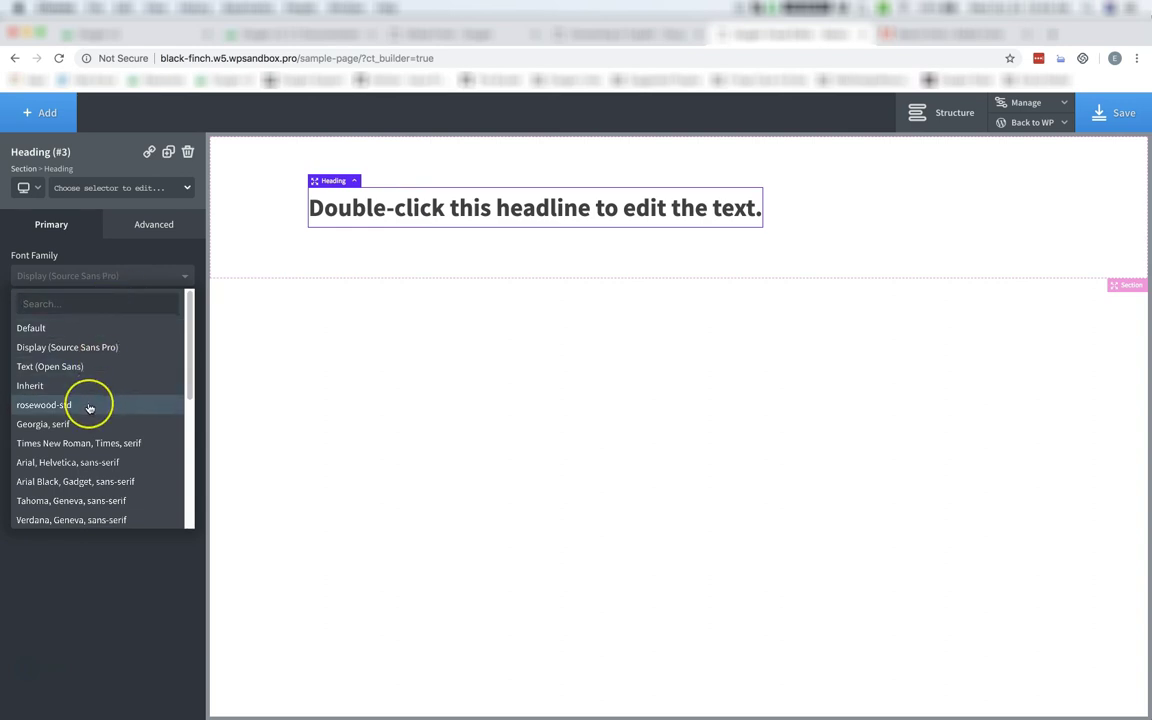
{"action": "left_click", "coordinate": [96, 310]}
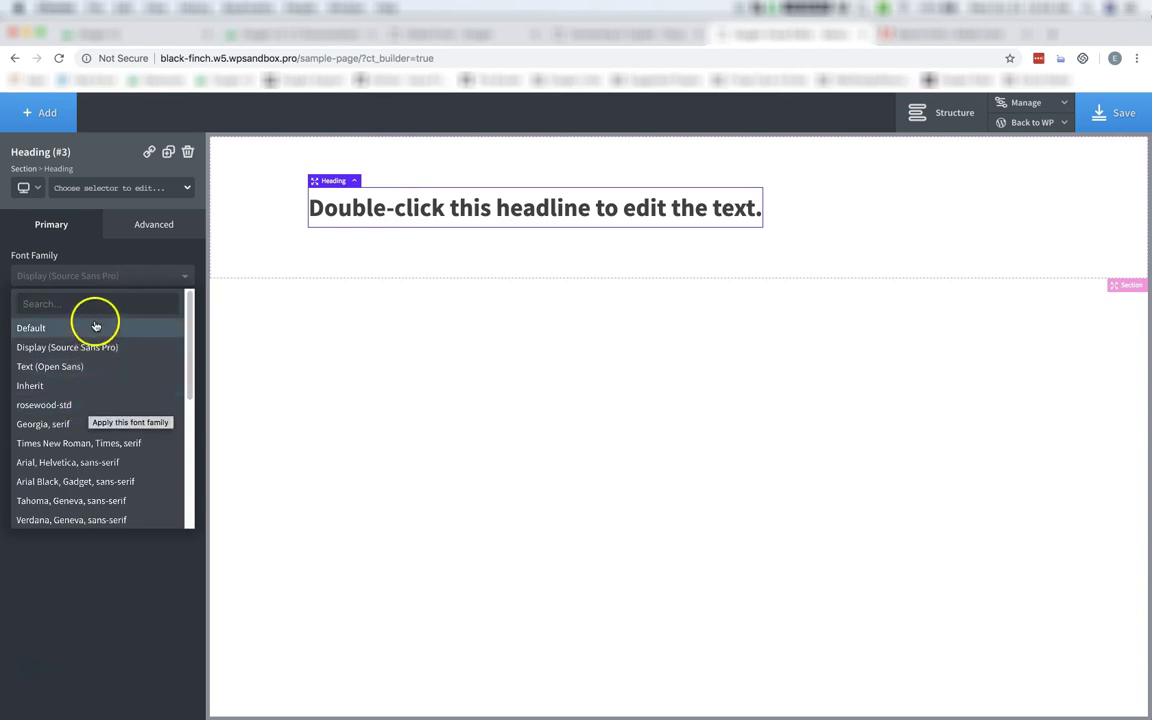
{"action": "type", "text": "rosewood-std"}
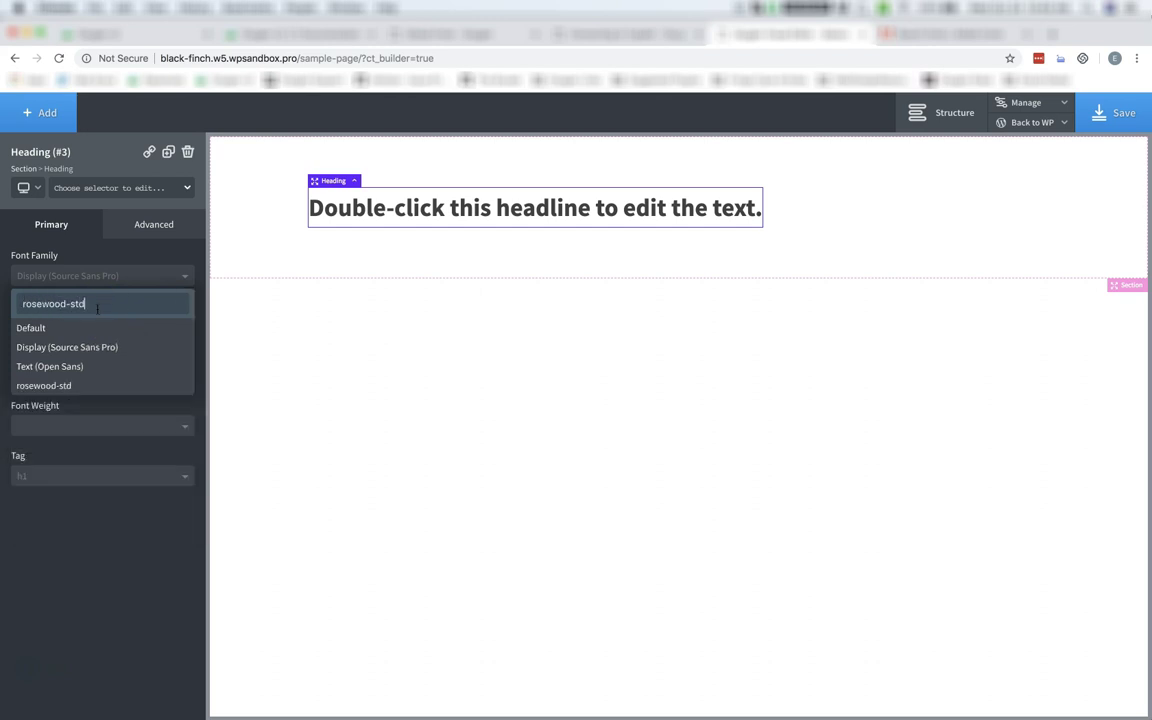
{"action": "left_click", "coordinate": [58, 385]}
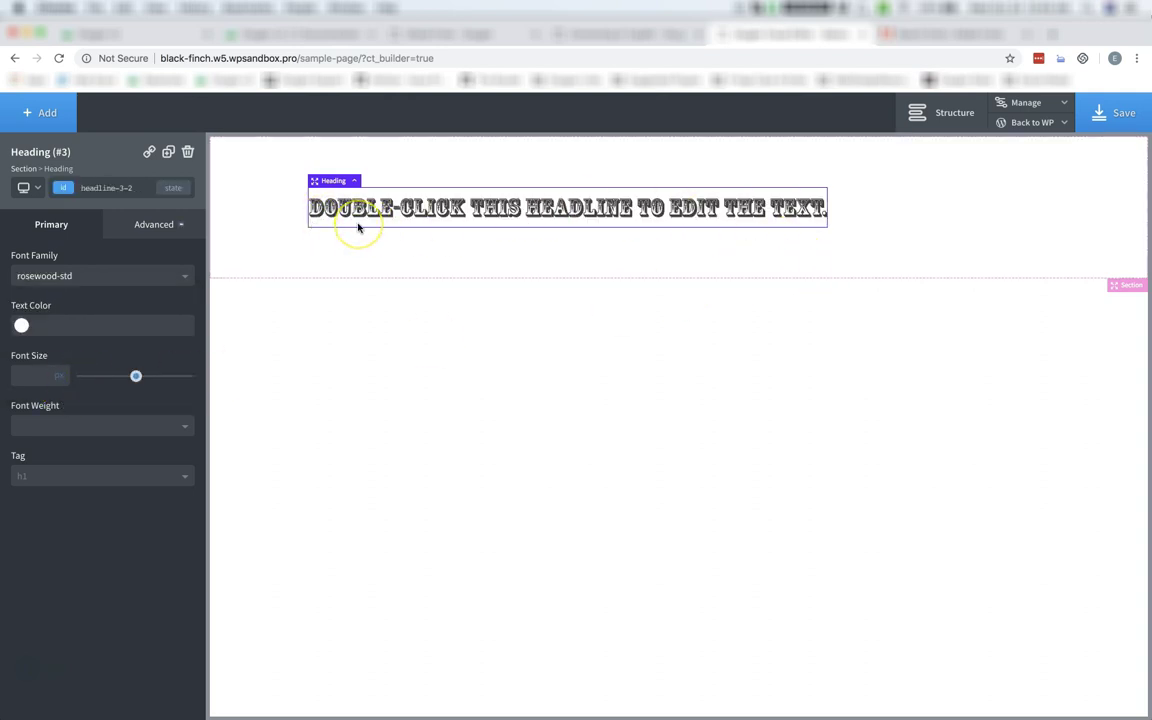
{"action": "left_click", "coordinate": [177, 280]}
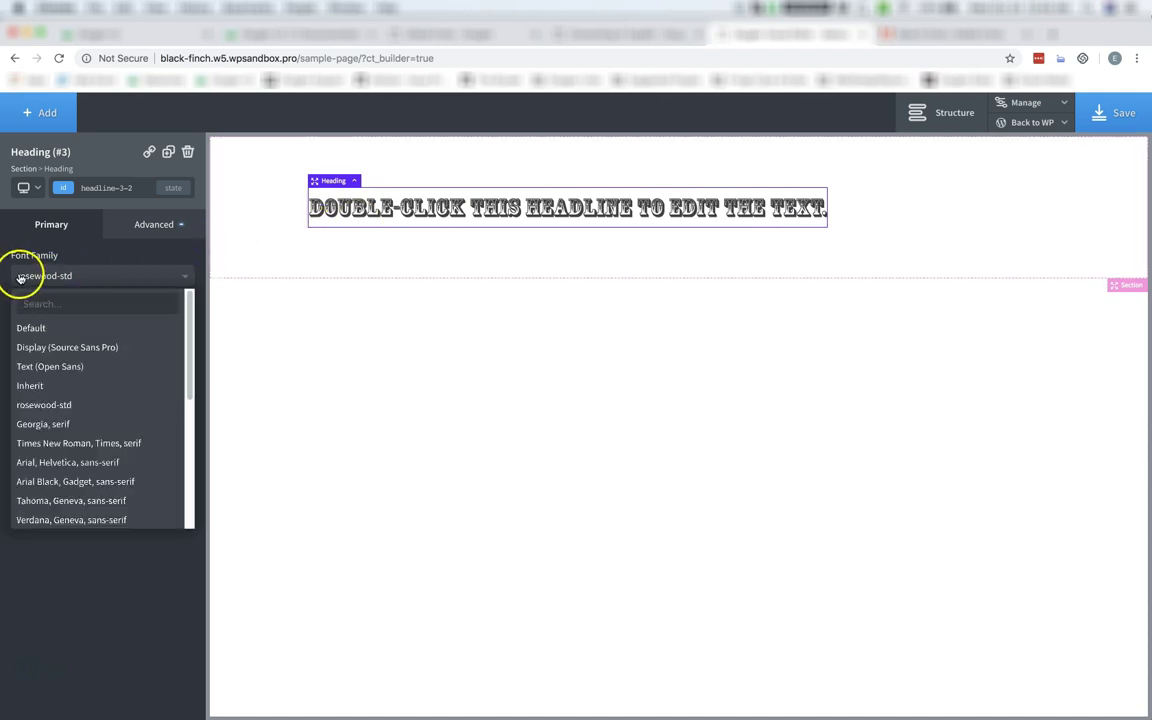
{"action": "left_click", "coordinate": [123, 282]}
{"action": "left_click", "coordinate": [117, 256]}
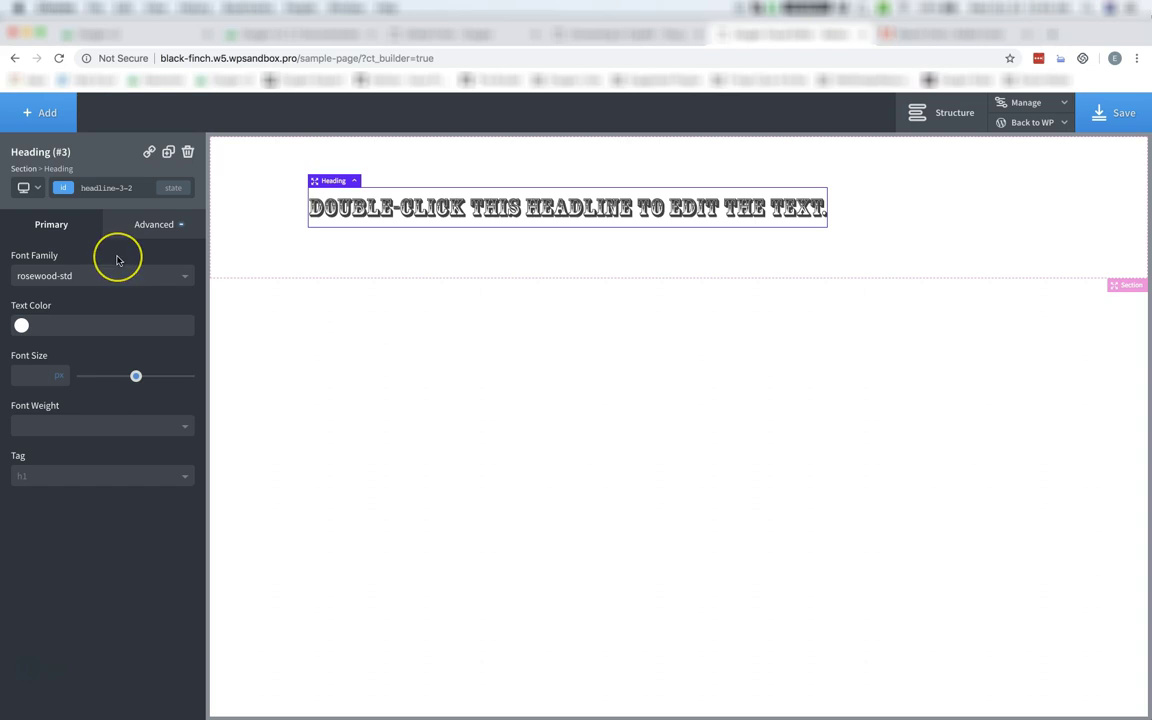